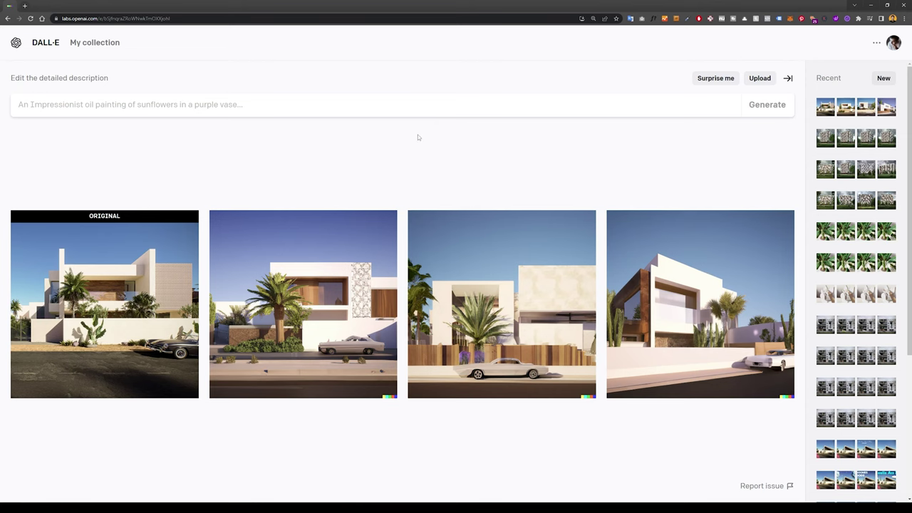
# Open the second villa variation full size and browse back to the palm-tree villa with the white car.
pyautogui.click(303, 285)
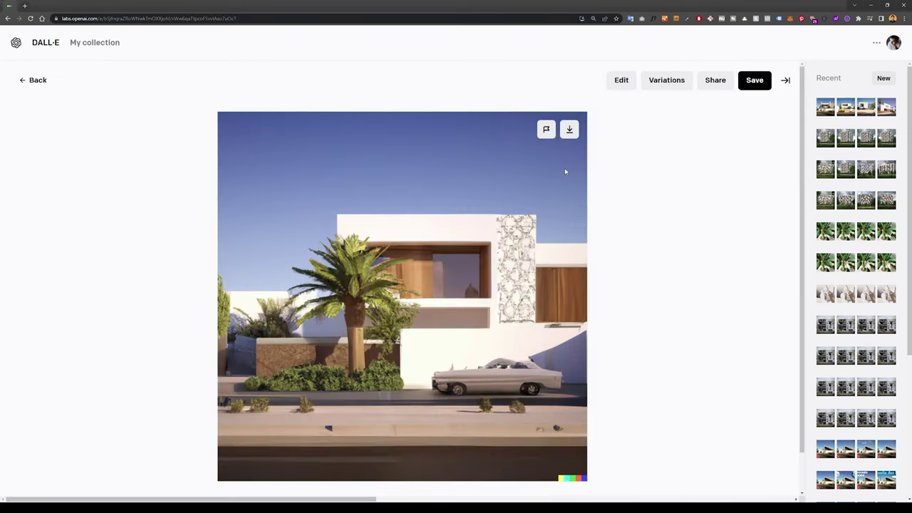
pyautogui.press('Right')
pyautogui.press('Right')
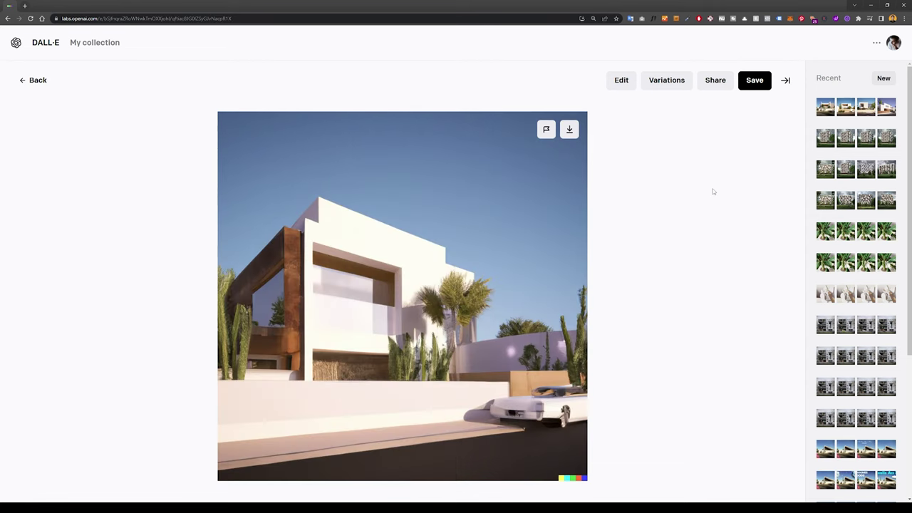
pyautogui.press('Right')
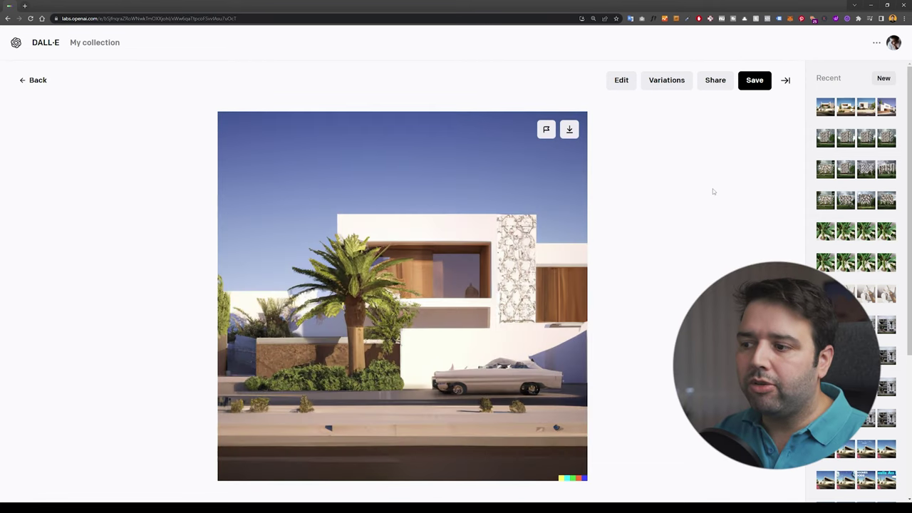
pyautogui.press('Right')
pyautogui.press('Right')
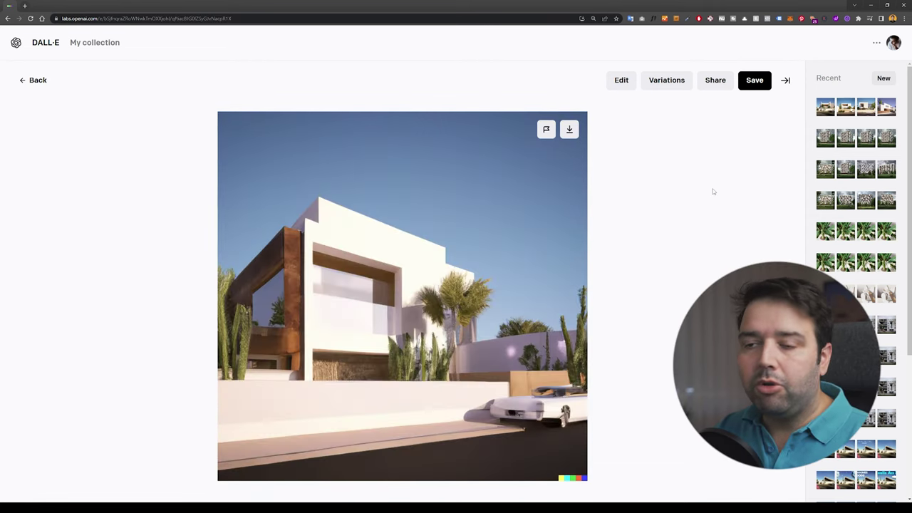
pyautogui.press('Right')
pyautogui.press('Right')
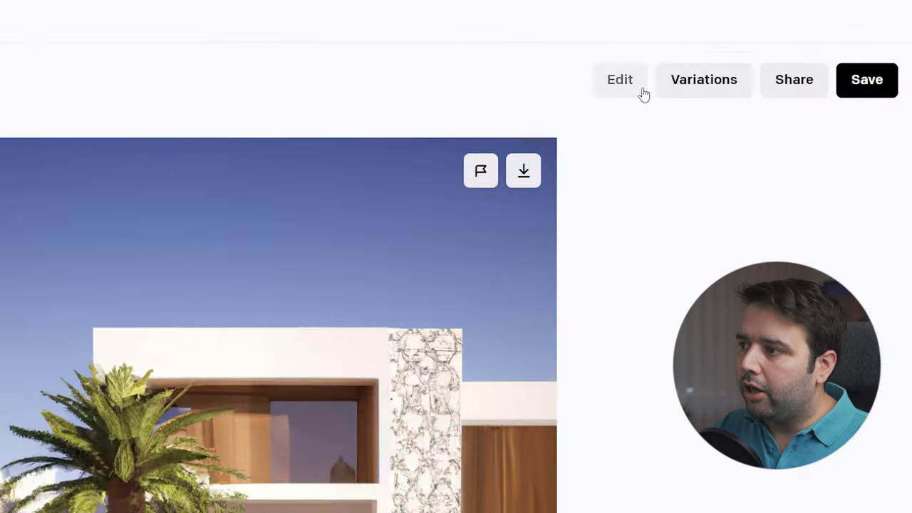
# Erase the parked car and regenerate that area with the prompt 'car with motion blur'.
pyautogui.click(634, 87)
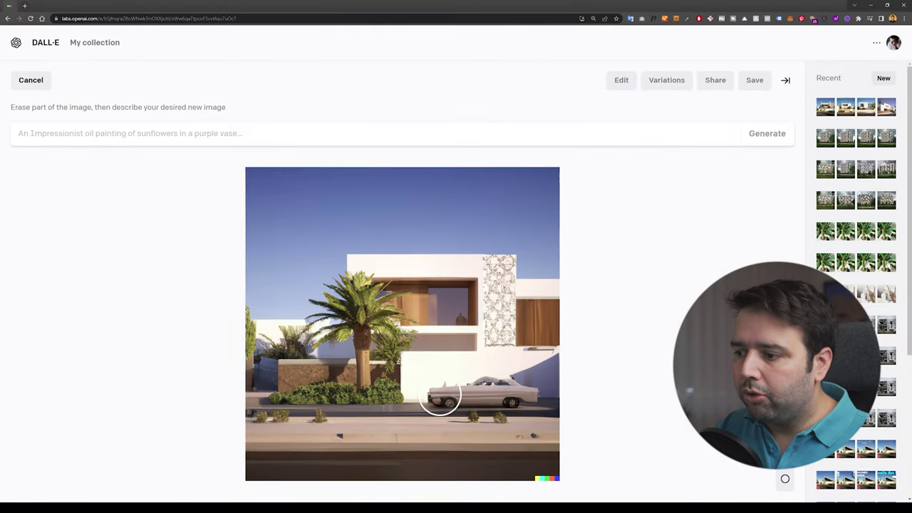
pyautogui.moveTo(440, 402); pyautogui.dragTo(540, 392)
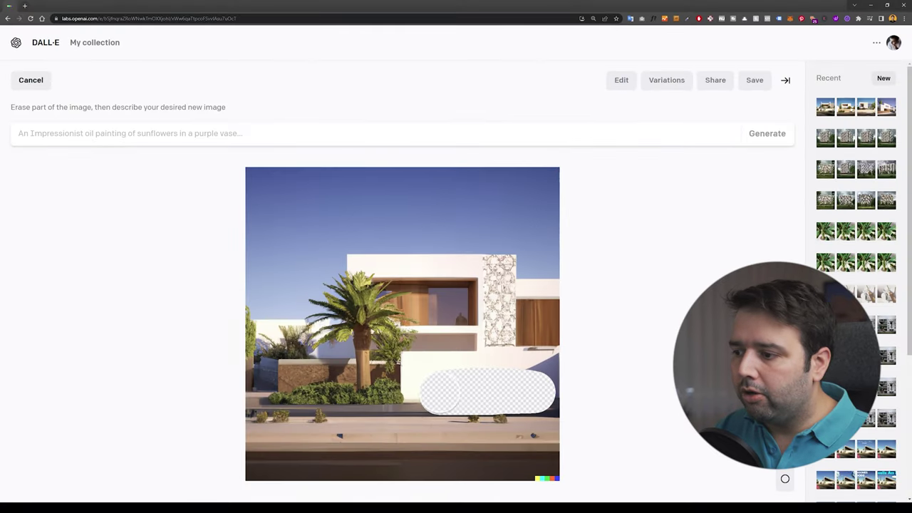
pyautogui.click(179, 133)
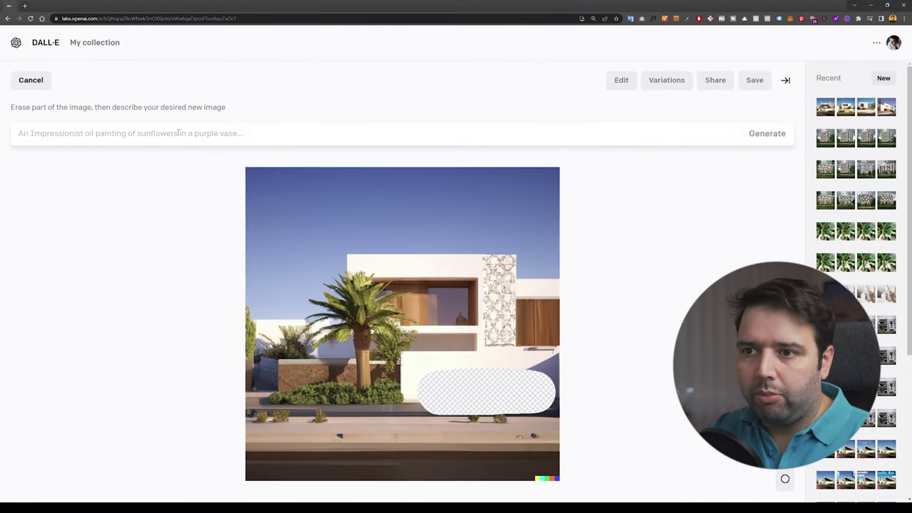
pyautogui.write('car with mo')
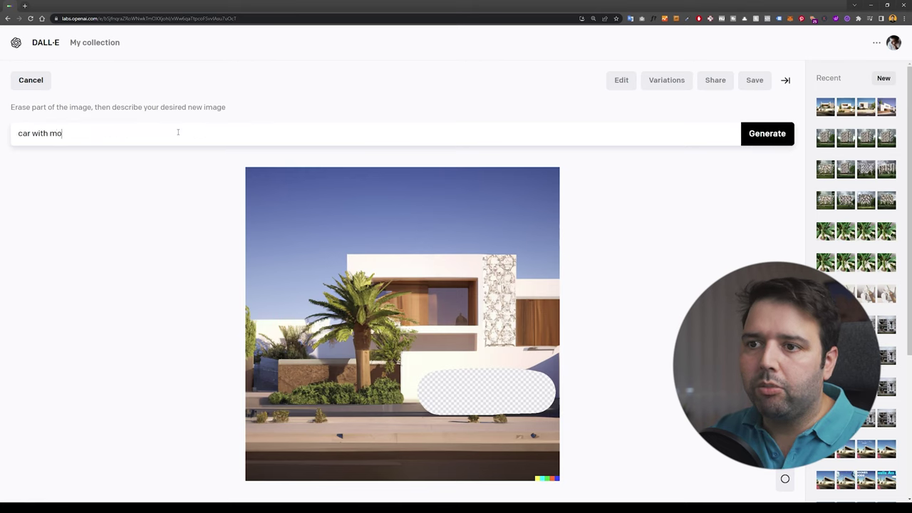
pyautogui.write('tion blur')
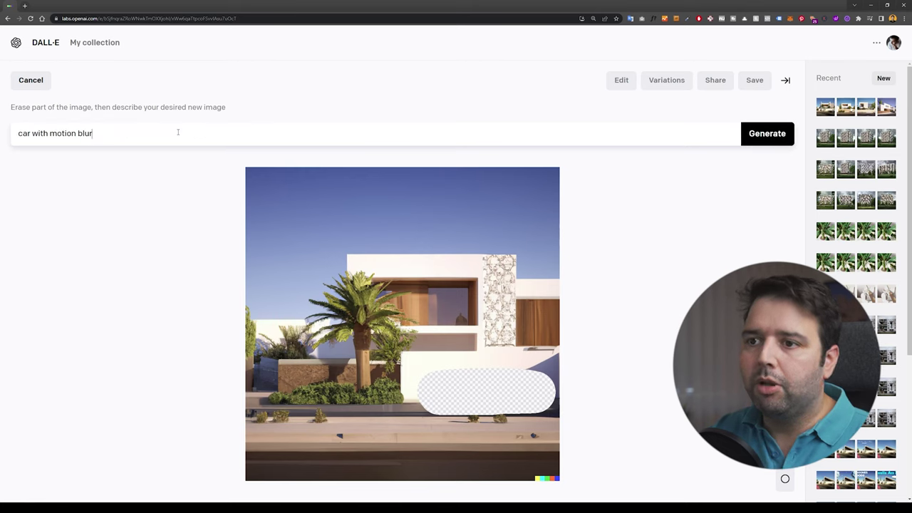
pyautogui.click(768, 134)
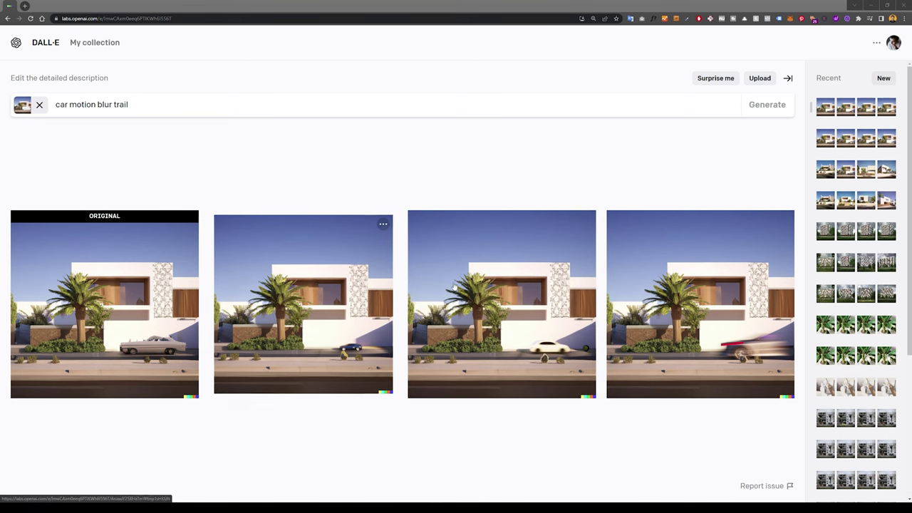
pyautogui.click(698, 285)
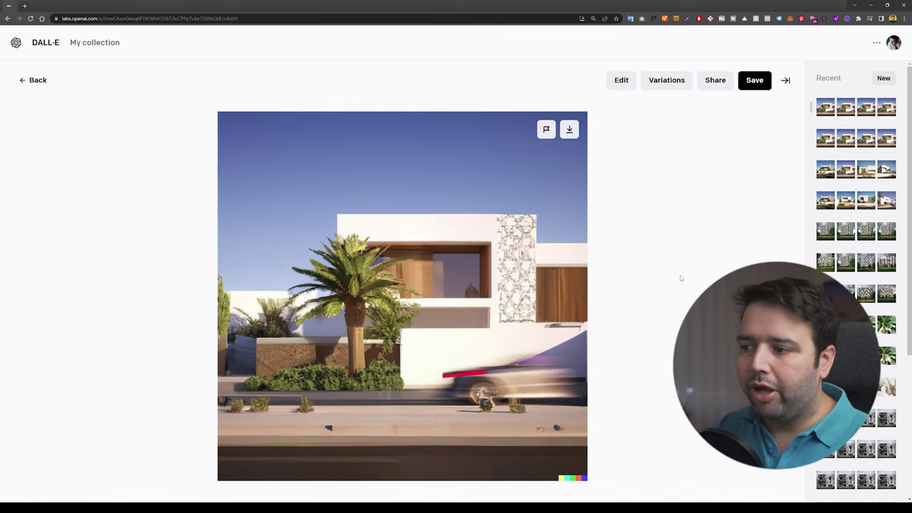
pyautogui.press('Left')
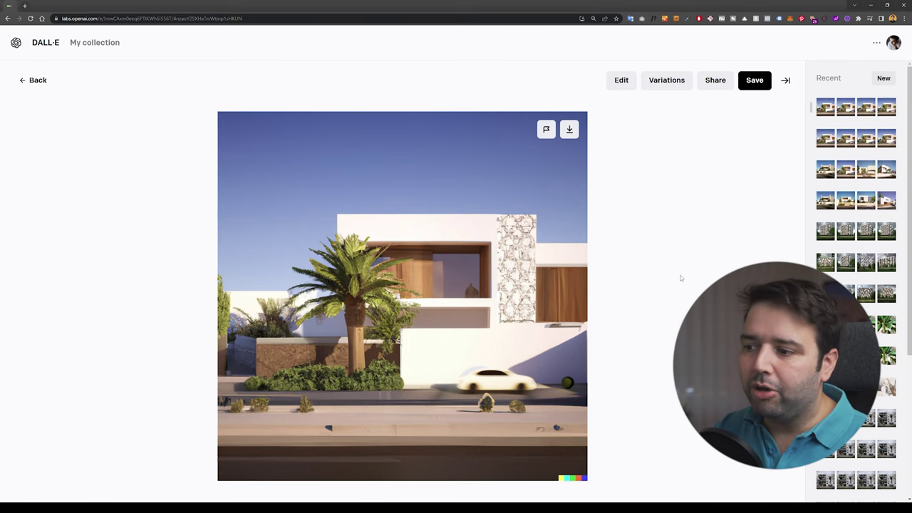
pyautogui.press('Left')
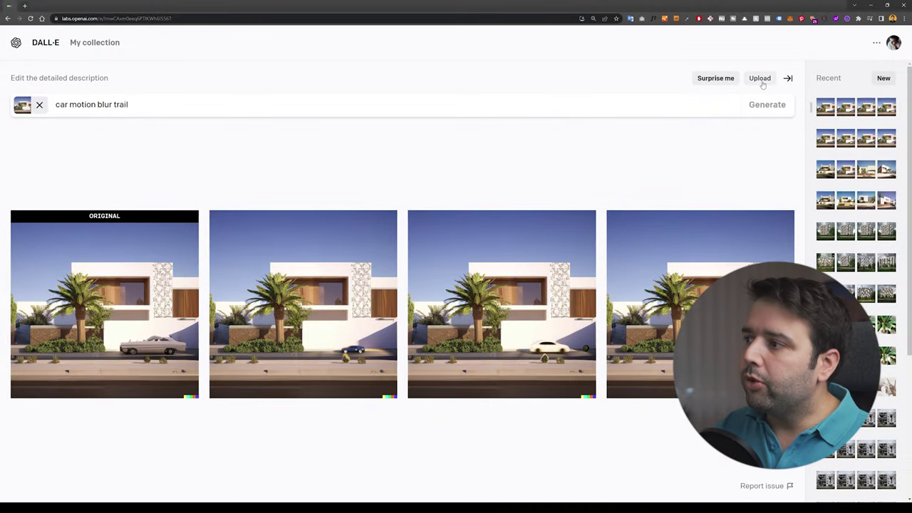
pyautogui.click(760, 78)
# Upload modern-building-02-lumion-render.jpg, accept the square crop, and generate variations of it.
pyautogui.scroll(-1, 249, 117)
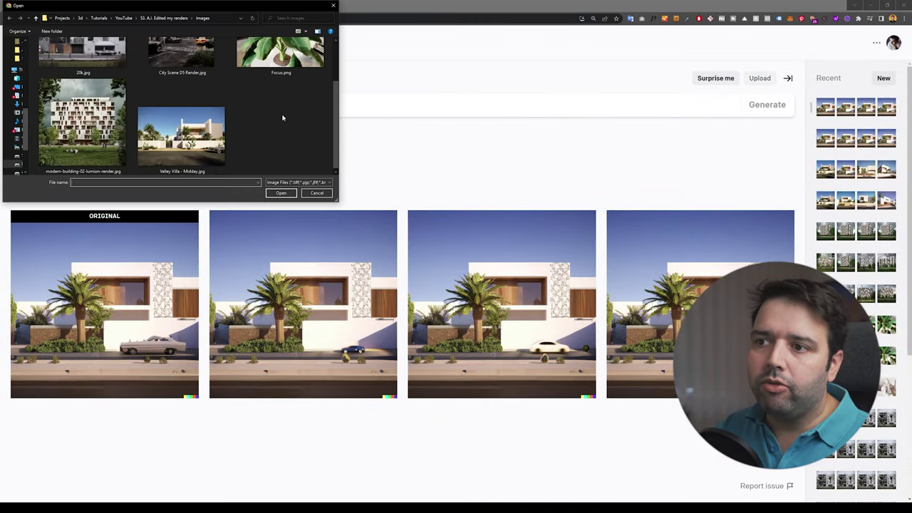
pyautogui.scroll(1, 242, 143)
pyautogui.scroll(-1, 114, 132)
pyautogui.click(82, 124)
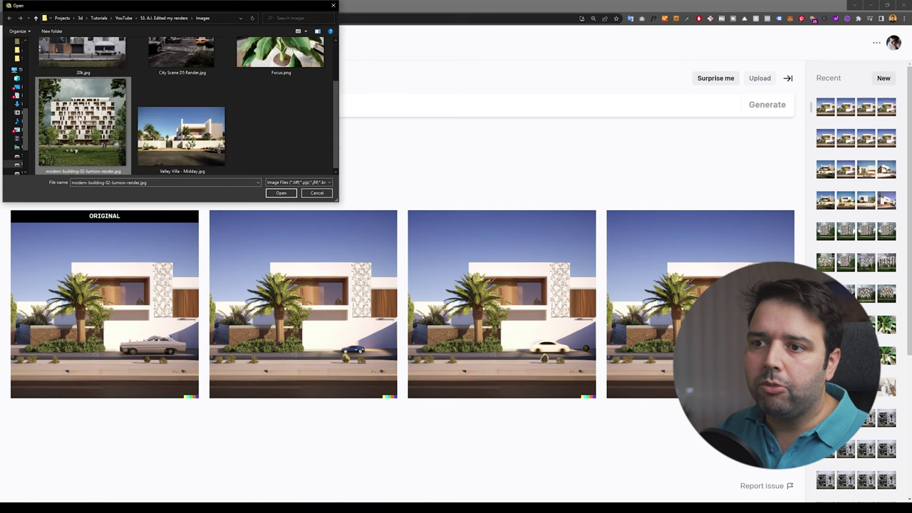
pyautogui.click(280, 194)
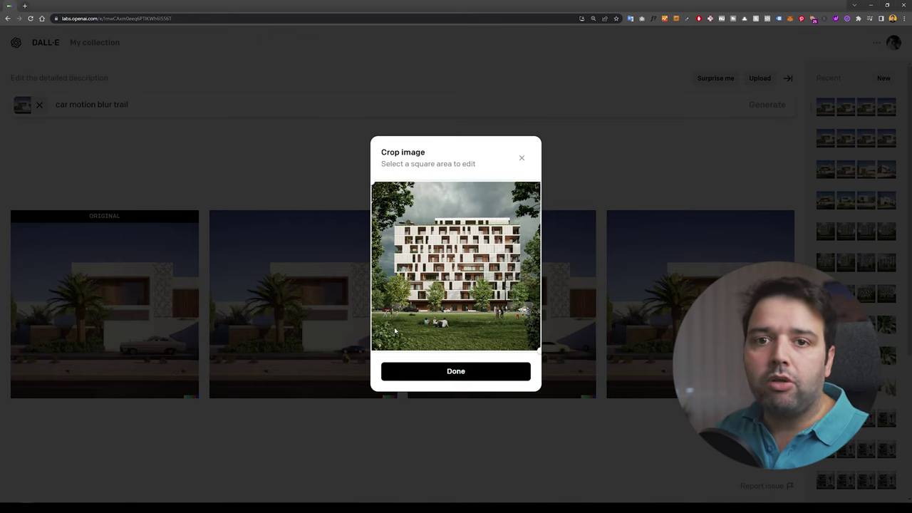
pyautogui.click(482, 373)
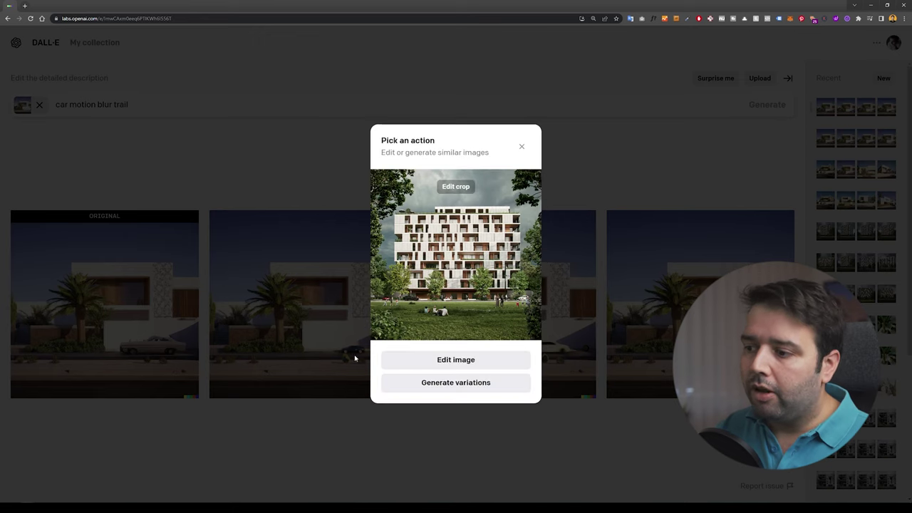
pyautogui.click(501, 381)
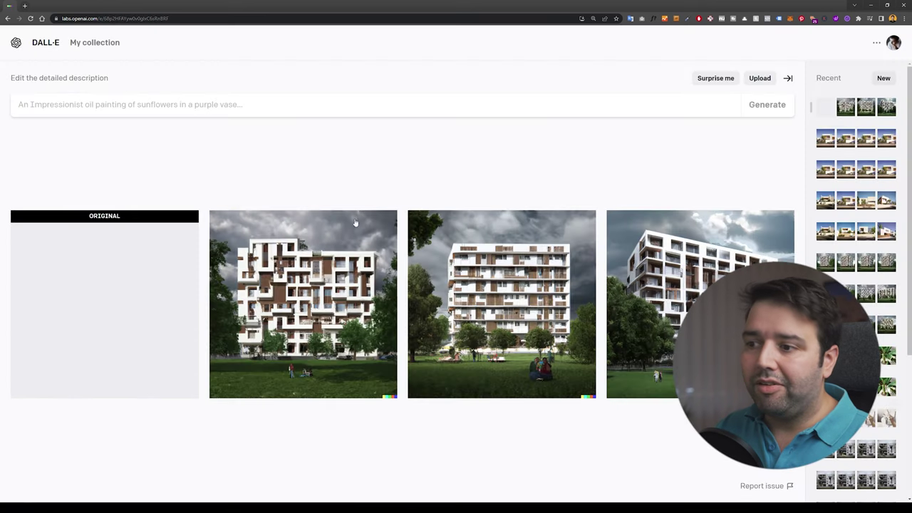
# Browse the building variations and edit the white apartment block with people on the lawn.
pyautogui.click(347, 247)
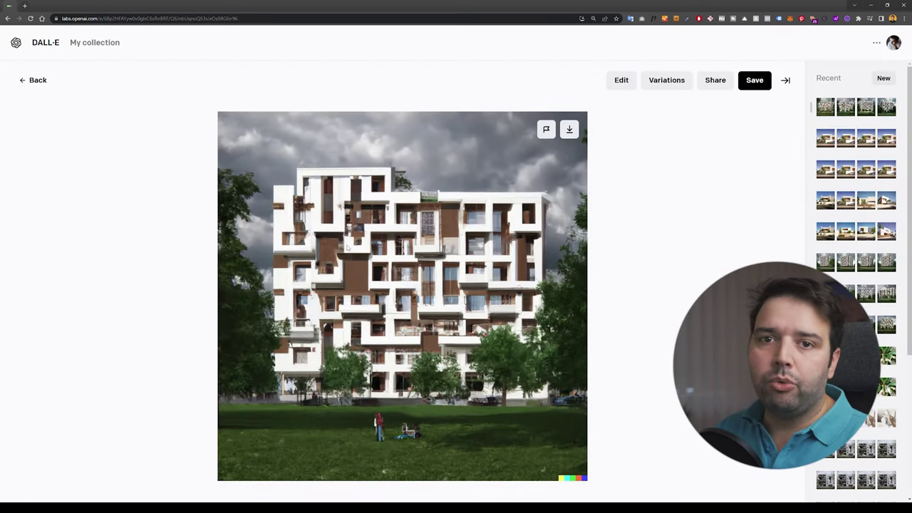
pyautogui.press('Right')
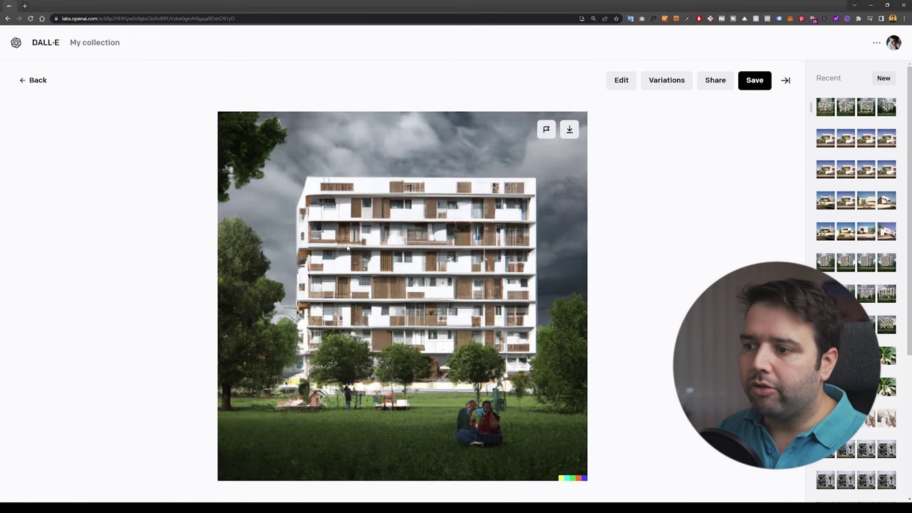
pyautogui.press('Right')
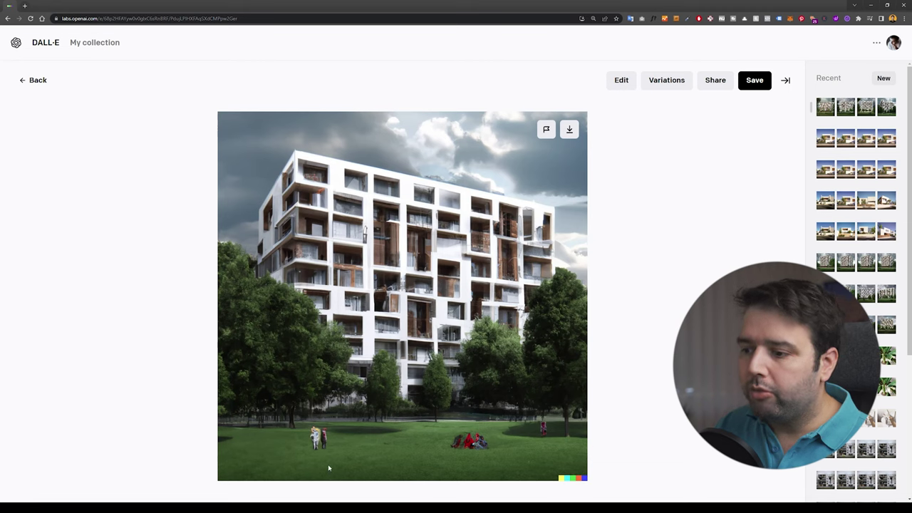
pyautogui.click(622, 80)
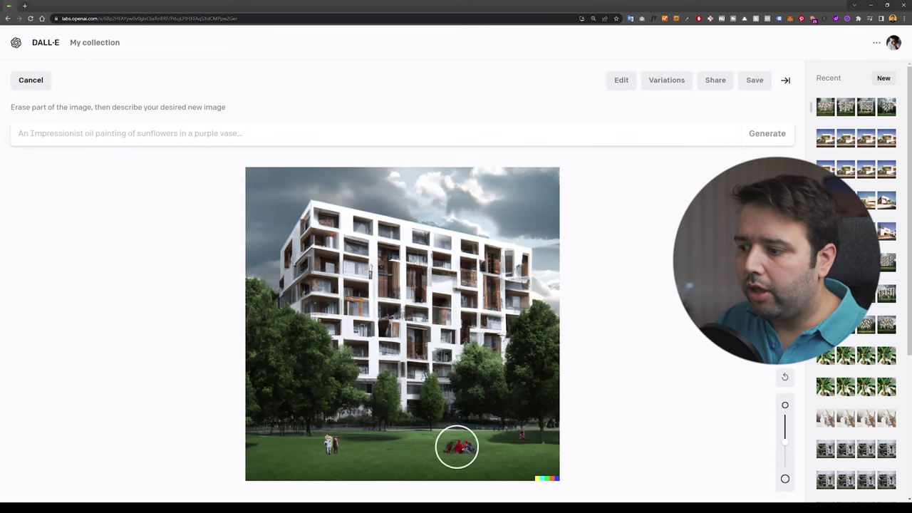
# With a smaller eraser, remove the people on the lawn and regenerate the patches as 'grass'.
pyautogui.moveTo(784, 439); pyautogui.dragTo(785, 426)
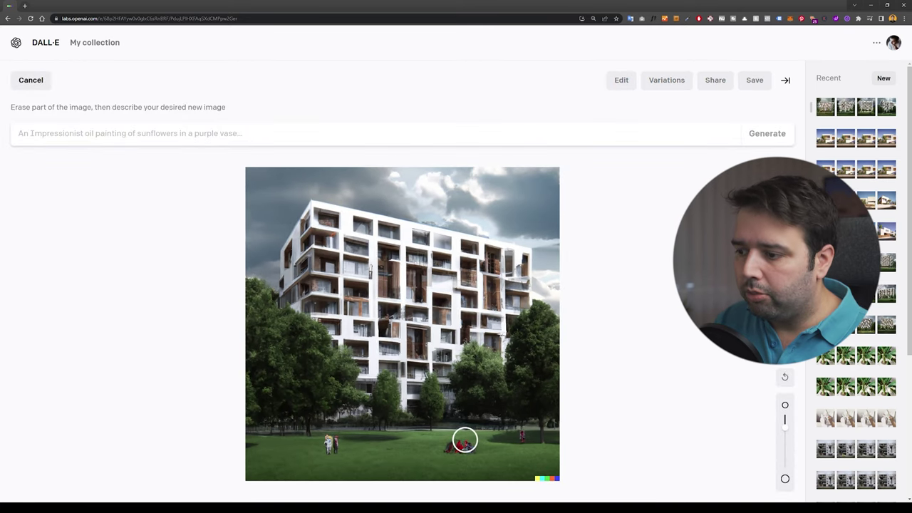
pyautogui.click(457, 447)
pyautogui.moveTo(457, 447); pyautogui.dragTo(471, 448)
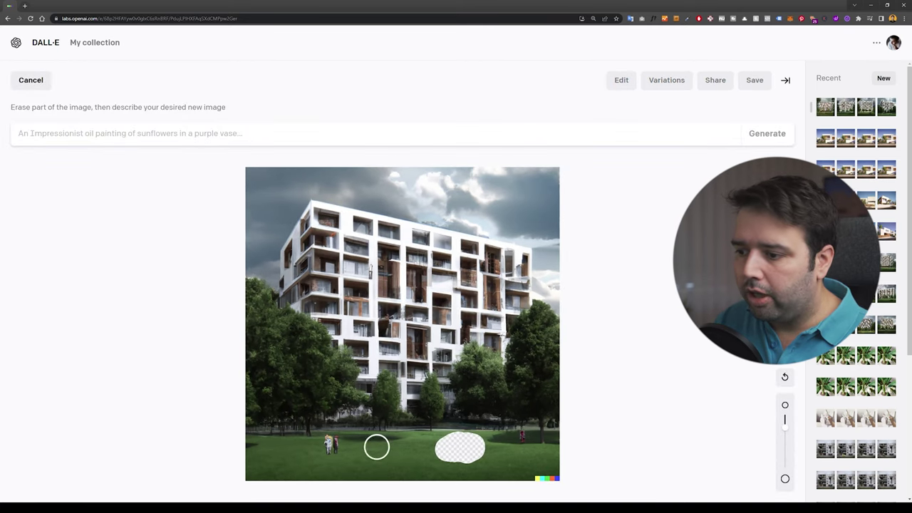
pyautogui.click(338, 446)
pyautogui.click(522, 436)
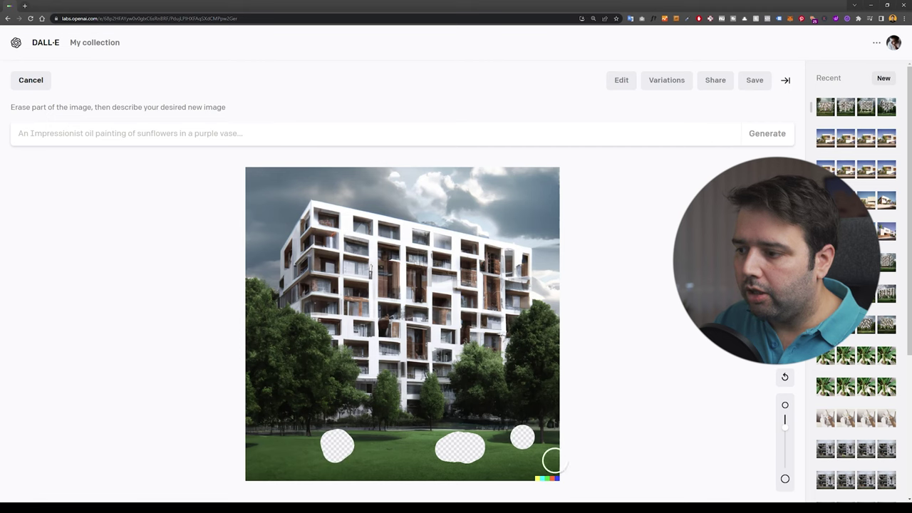
pyautogui.click(111, 128)
pyautogui.write('grass')
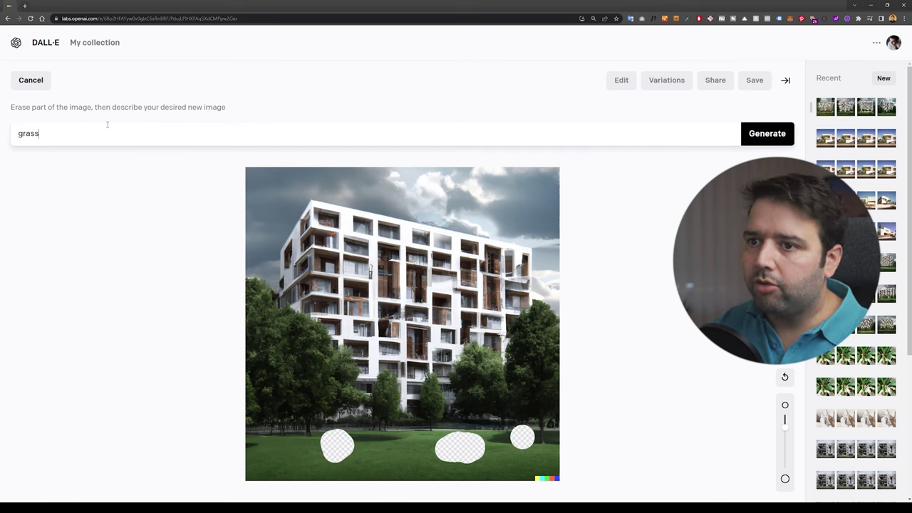
pyautogui.press('Return')
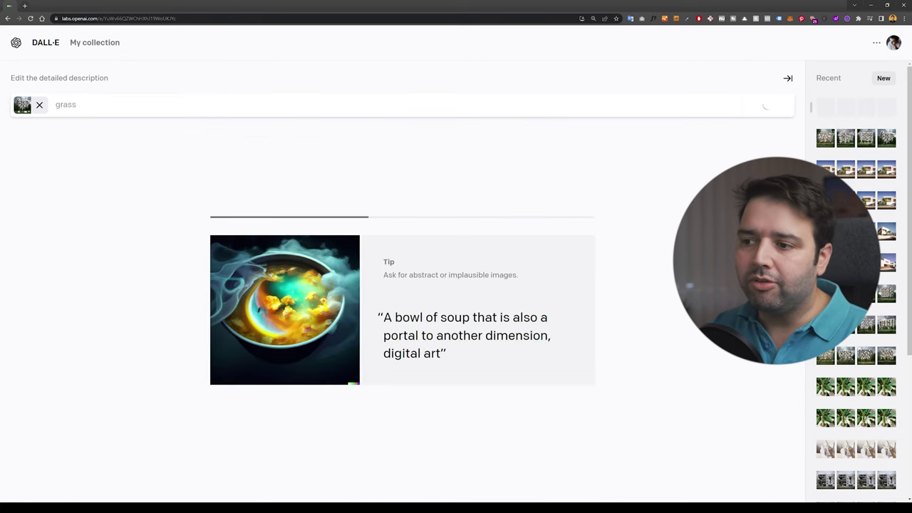
# Open one of the grass results showing the empty lawn.
pyautogui.click(293, 298)
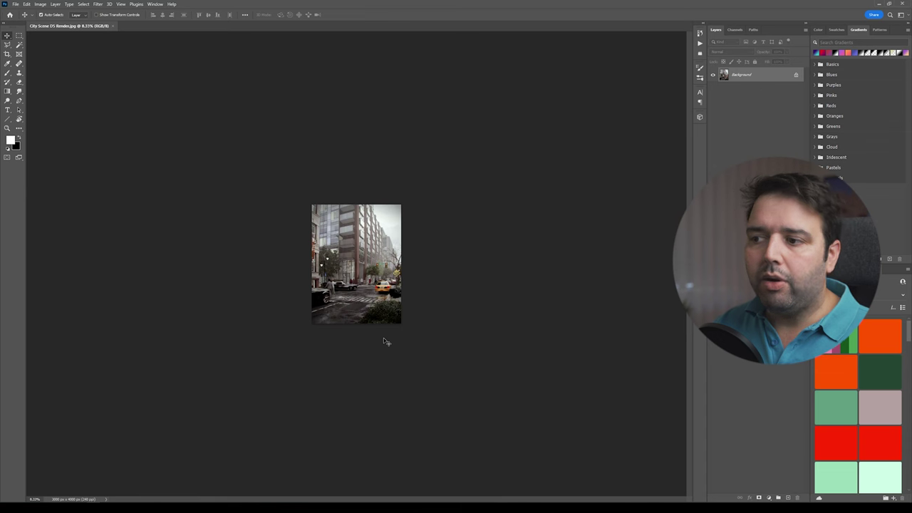
# Use the Crop tool to extend the City Scene render onto a larger transparent square canvas.
pyautogui.hotkey('ctrl', '+')
pyautogui.hotkey('ctrl', '+')
pyautogui.hotkey('ctrl', '+')
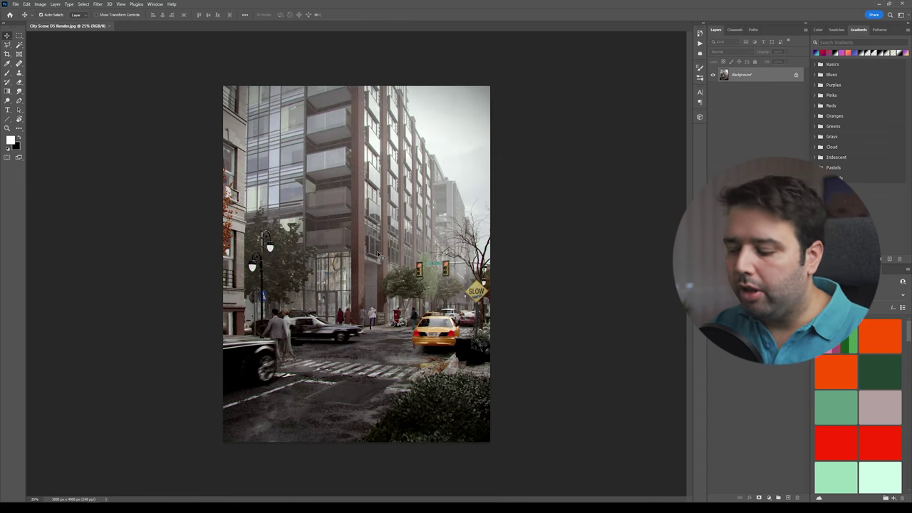
pyautogui.hotkey('ctrl', '-')
pyautogui.click(7, 54)
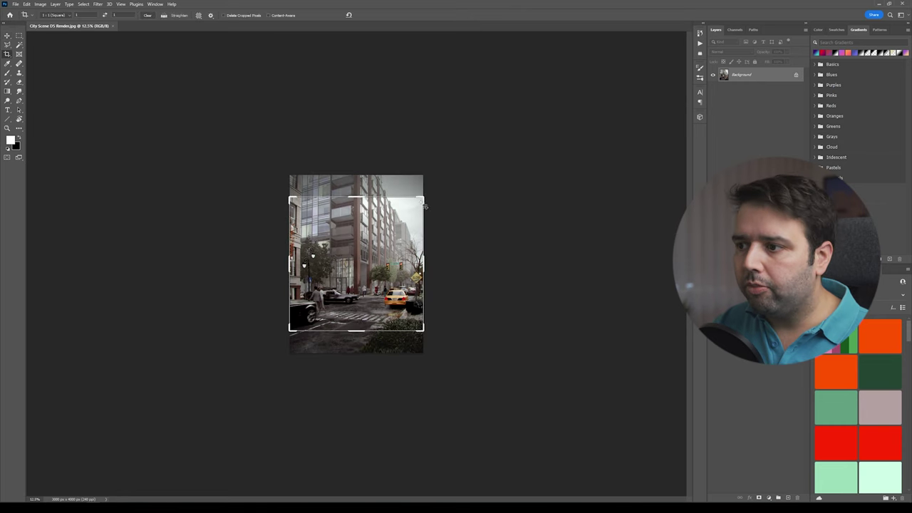
pyautogui.moveTo(424, 195); pyautogui.dragTo(531, 131)
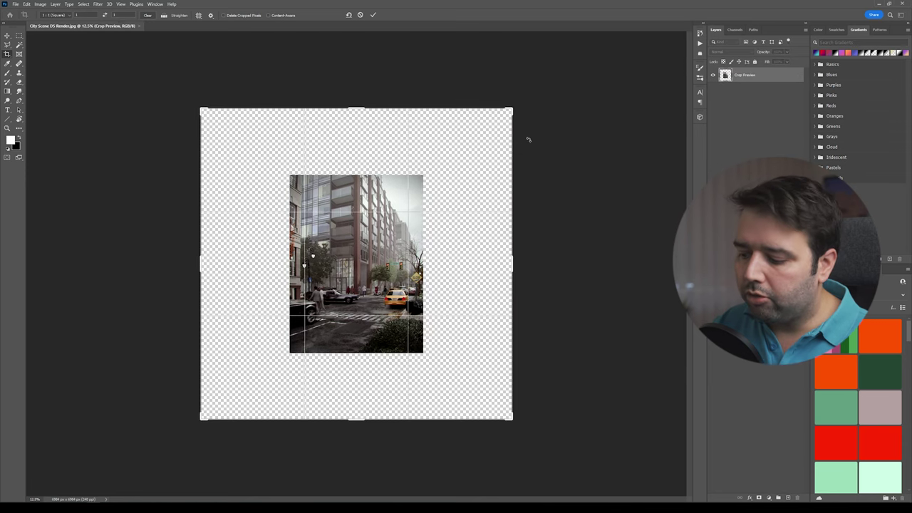
pyautogui.press('Return')
pyautogui.press('v')
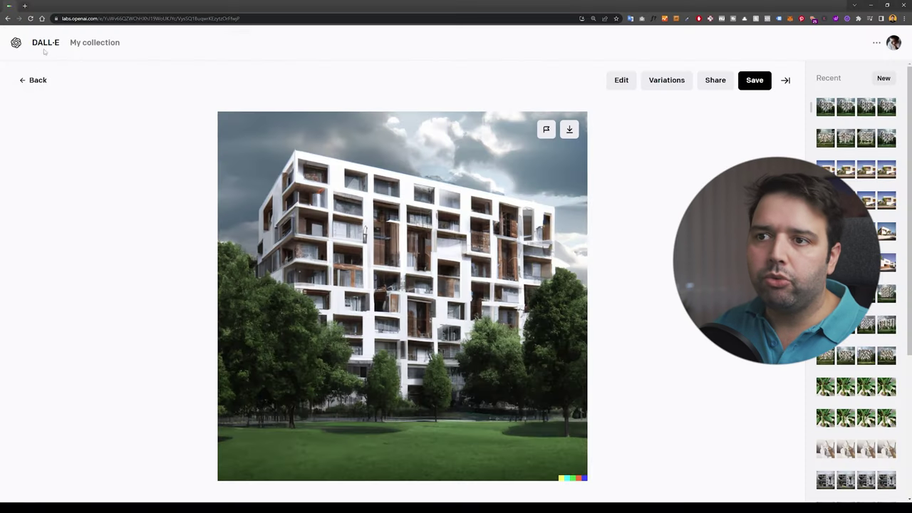
pyautogui.click(47, 43)
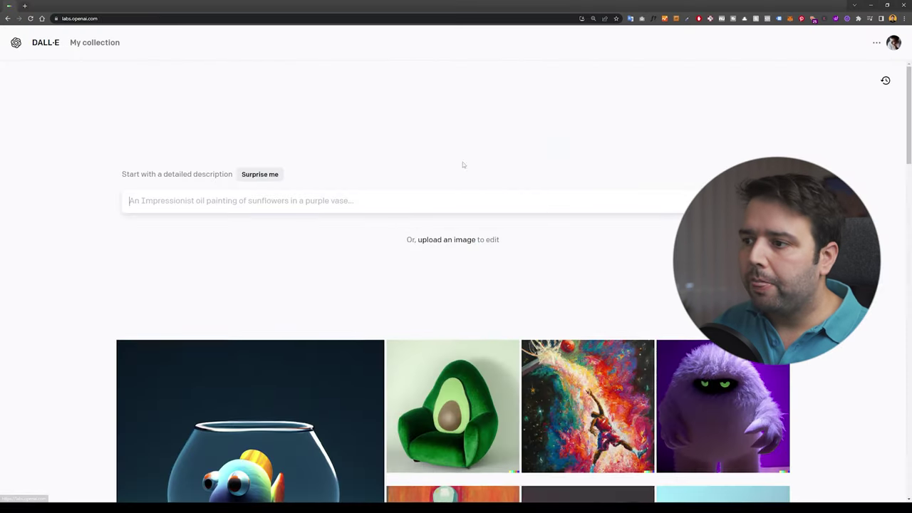
# Upload City Scene D5 Render.png to DALL·E and accept the square crop.
pyautogui.click(446, 239)
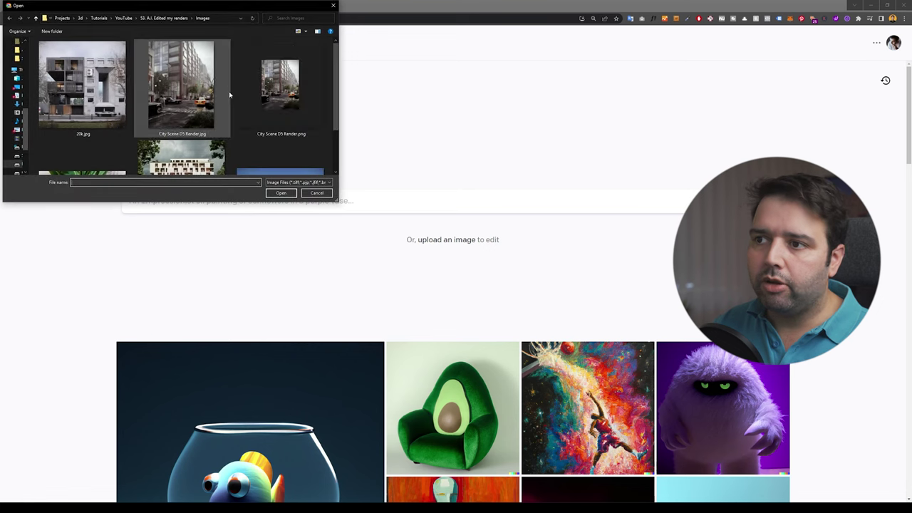
pyautogui.click(280, 85)
pyautogui.click(281, 193)
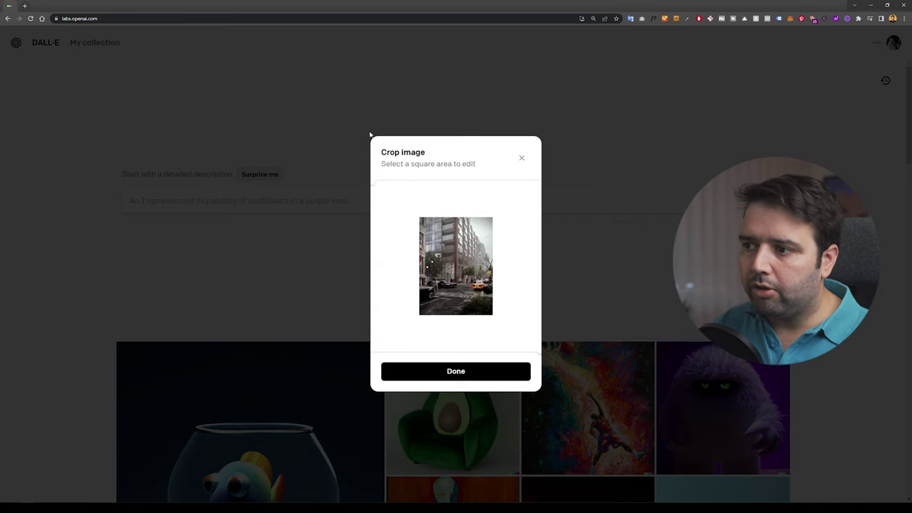
pyautogui.click(482, 375)
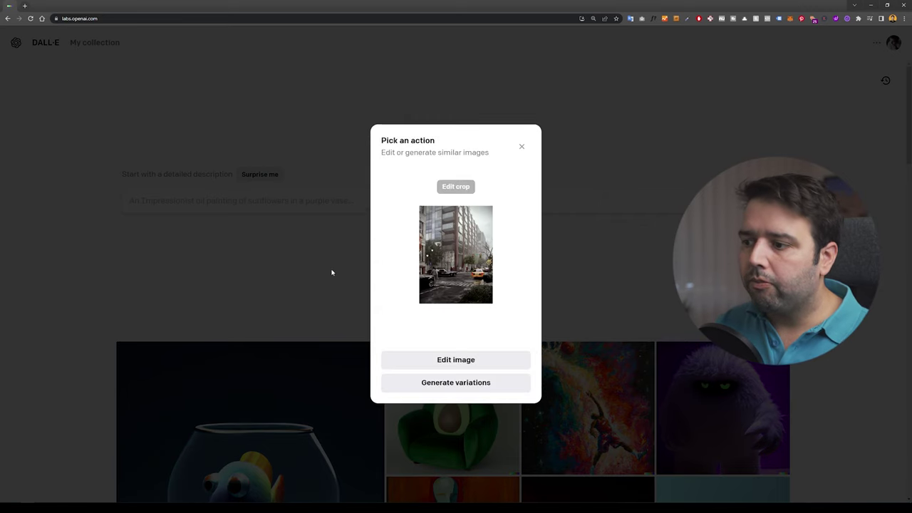
# Edit the uploaded image and generate outpainted versions from the prompt 'new york, overcast'.
pyautogui.click(489, 362)
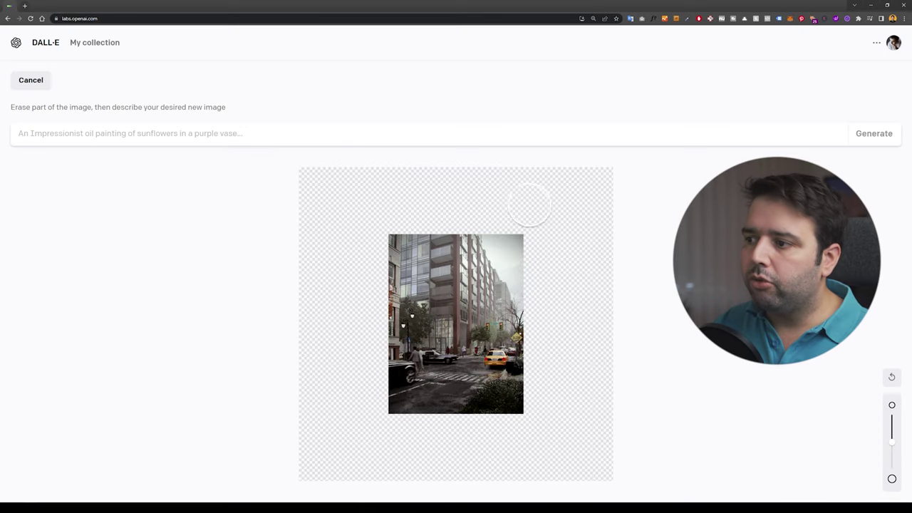
pyautogui.click(165, 133)
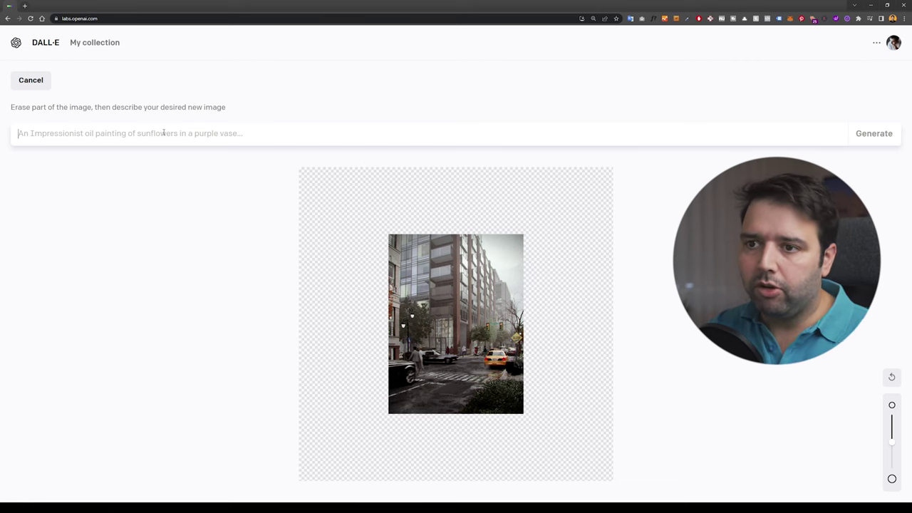
pyautogui.write('new york')
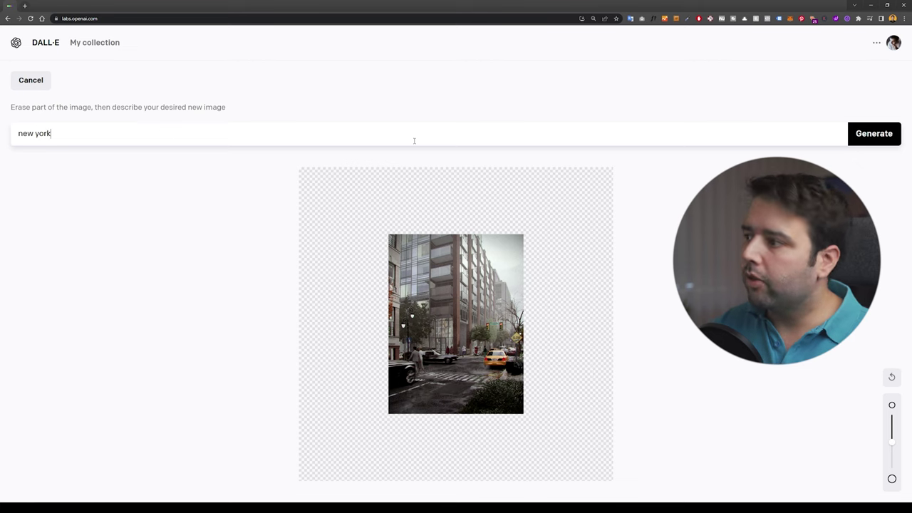
pyautogui.click(864, 134)
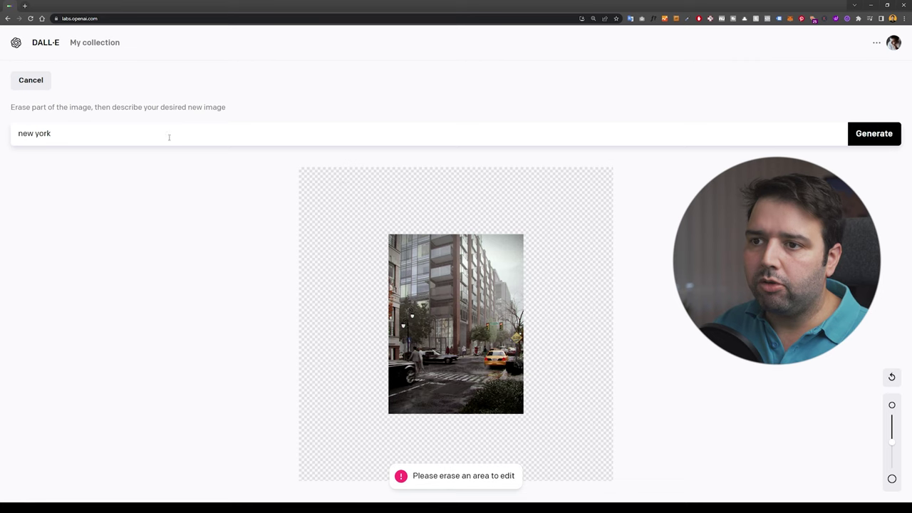
pyautogui.hotkey('ctrl', 'a')
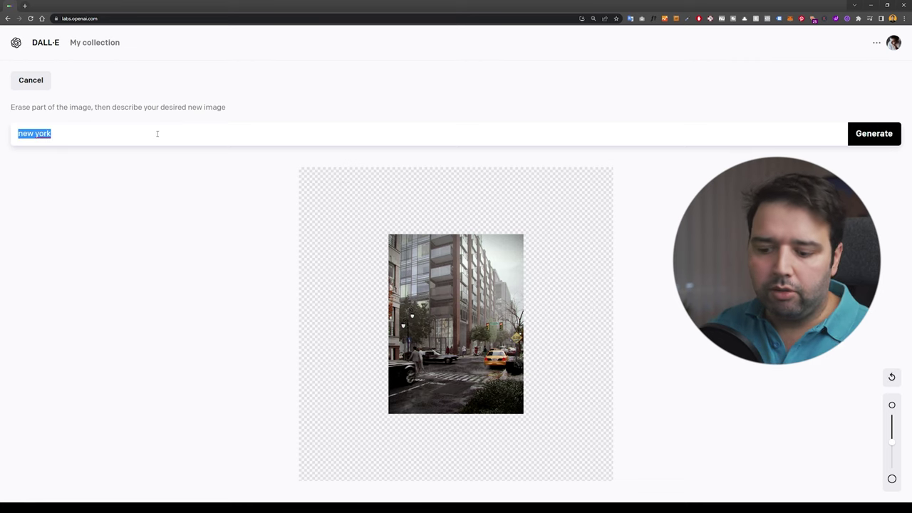
pyautogui.write('new')
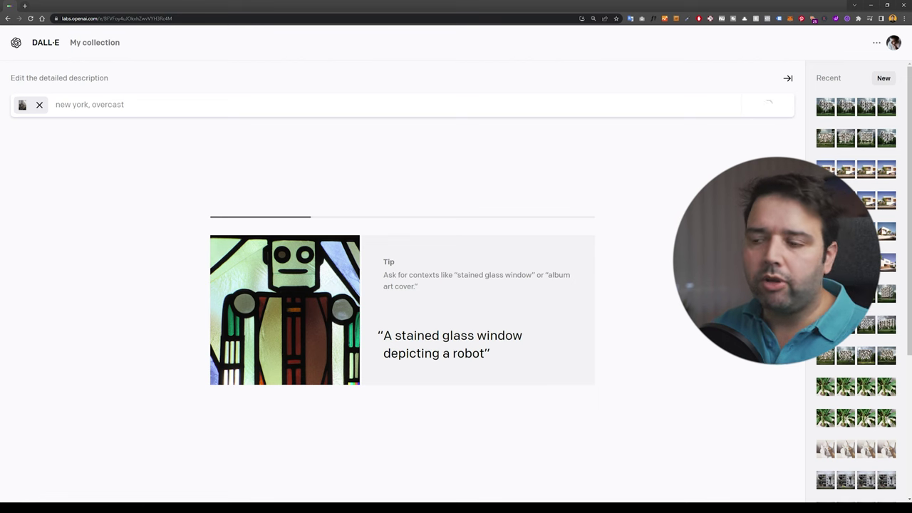
# Browse the three New York street results, then return and select the city name in the prompt.
pyautogui.click(307, 289)
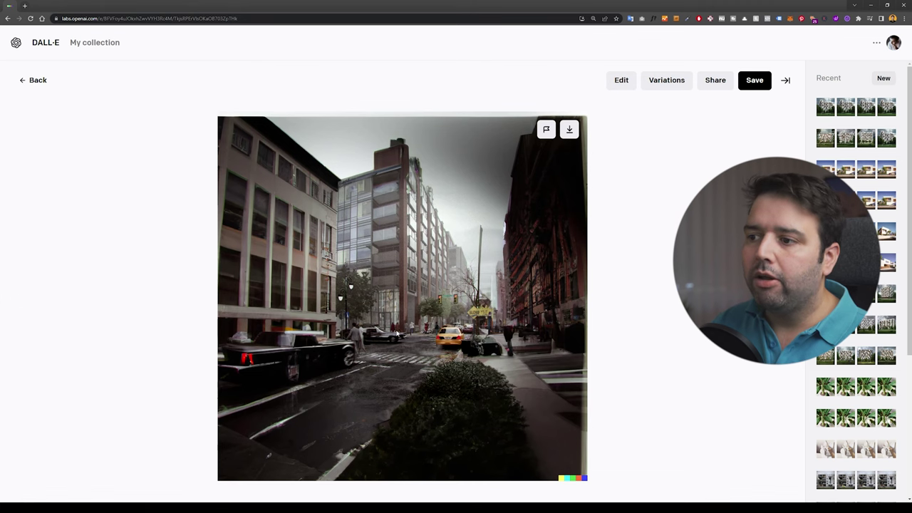
pyautogui.press('Right')
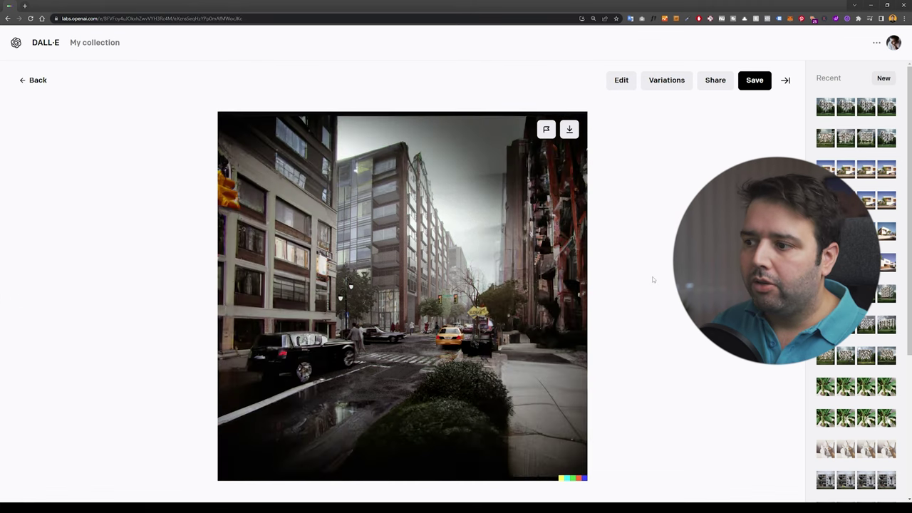
pyautogui.press('Right')
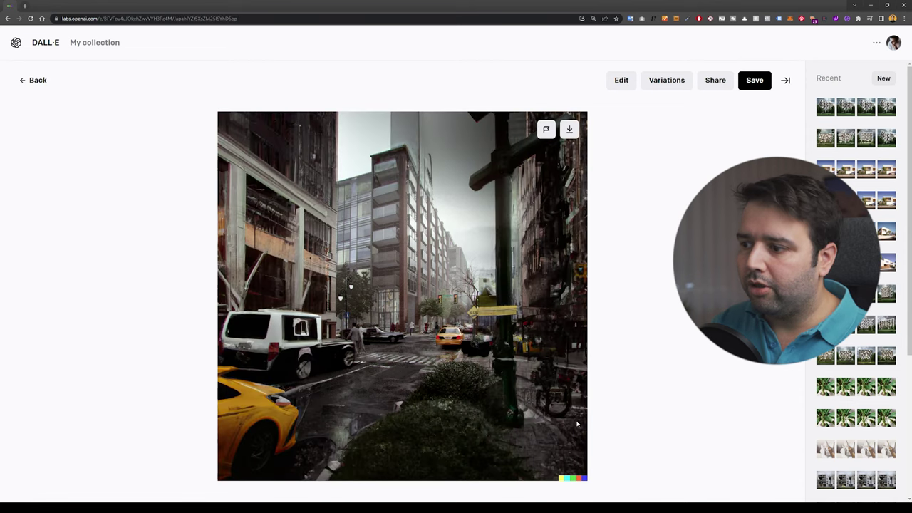
pyautogui.press('Right')
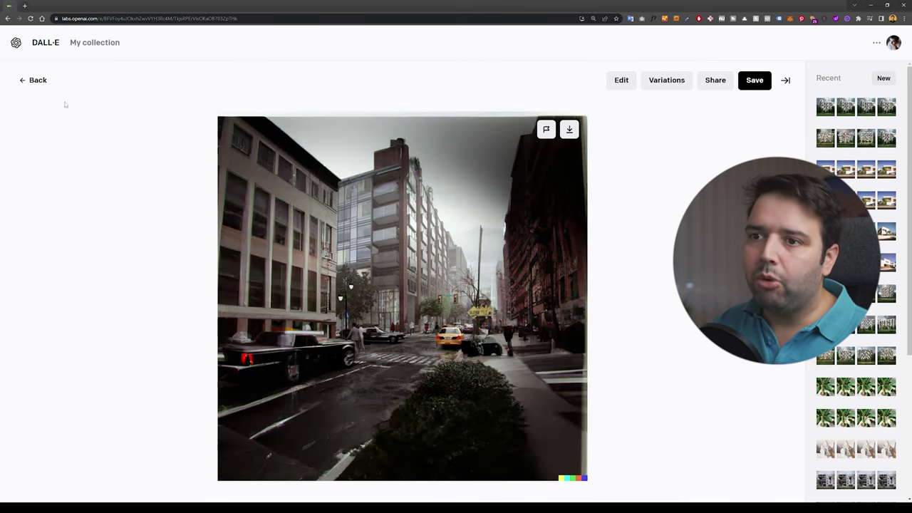
pyautogui.click(39, 81)
pyautogui.moveTo(89, 105); pyautogui.dragTo(55, 104)
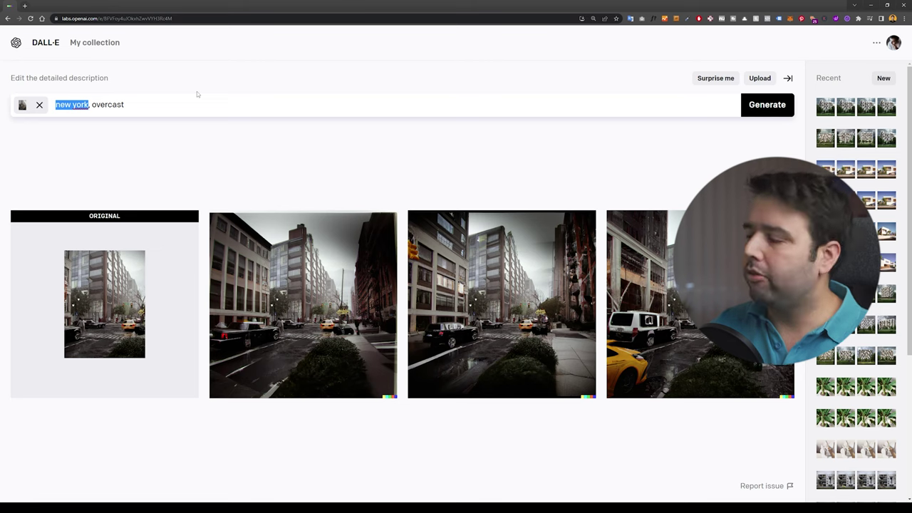
# Regenerate with 'paris, overcast' and browse the Parisian results, comparing them with the original.
pyautogui.write('paris')
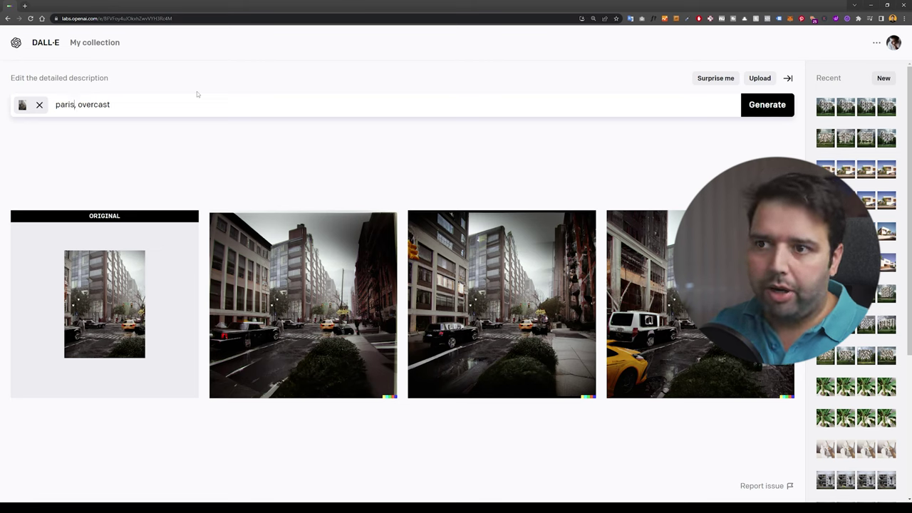
pyautogui.click(766, 105)
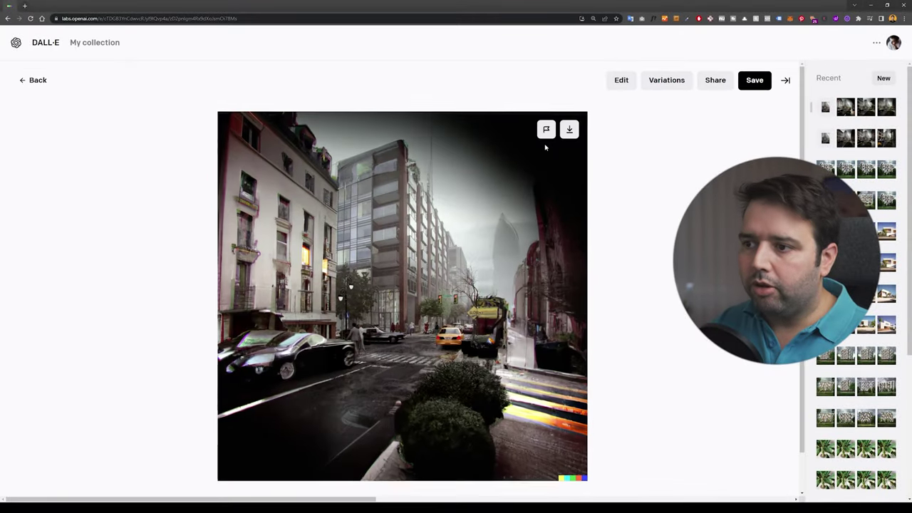
pyautogui.press('Right')
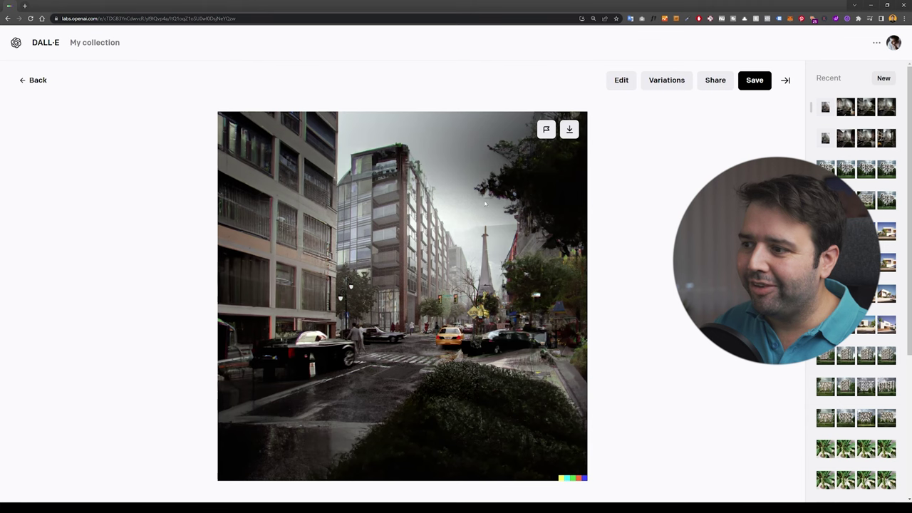
pyautogui.press('Right')
pyautogui.press('Right')
pyautogui.press('Right')
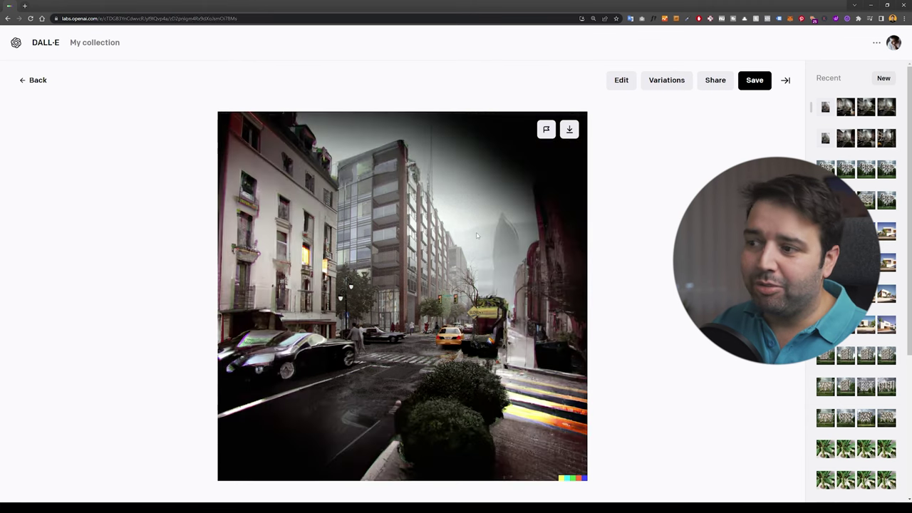
pyautogui.press('Right')
pyautogui.press('Left')
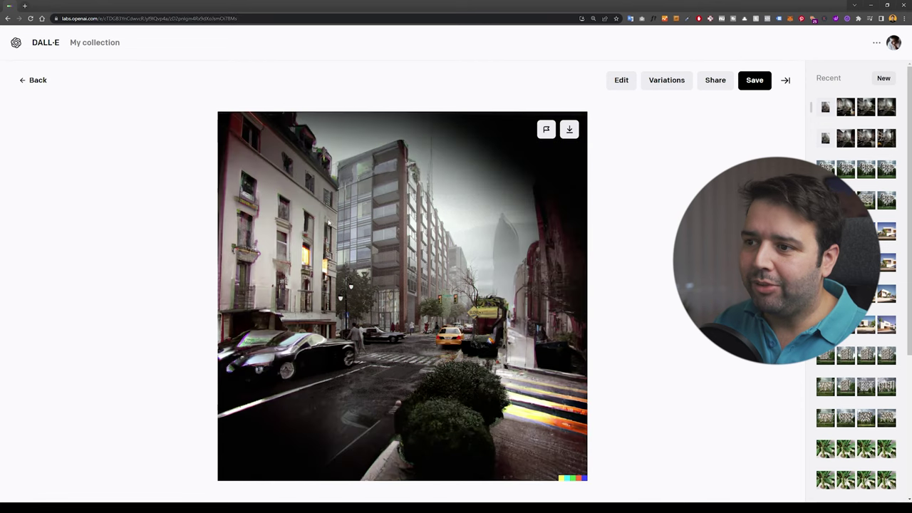
pyautogui.click(274, 202)
pyautogui.click(274, 201)
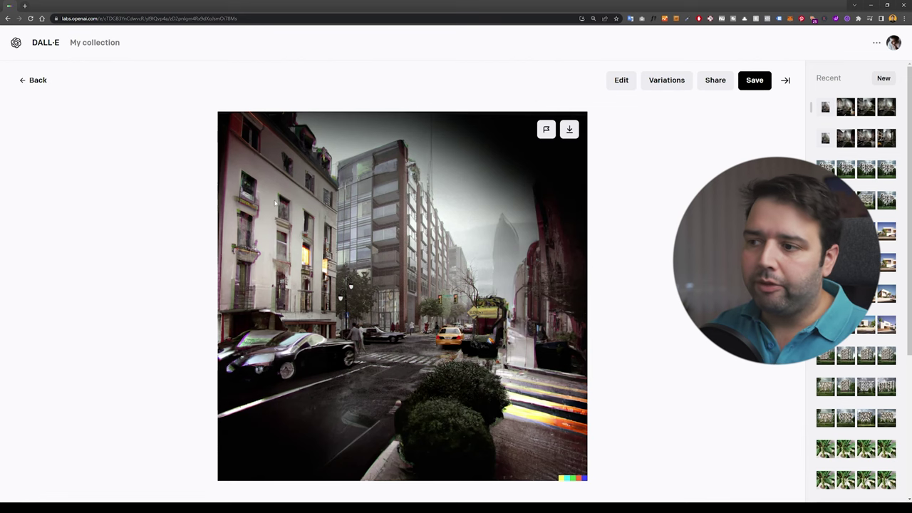
pyautogui.press('Escape')
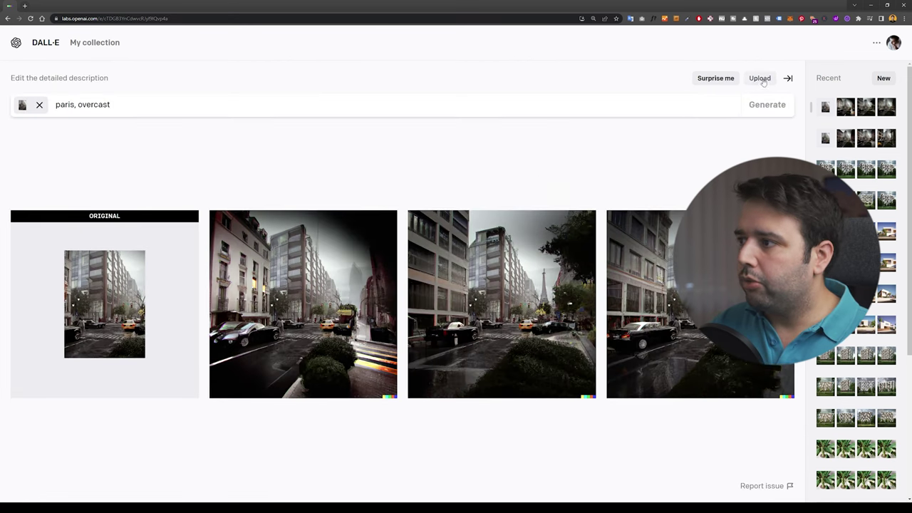
# Open the original white building image and erase the sky, right edge, grass and left strip.
pyautogui.click(886, 169)
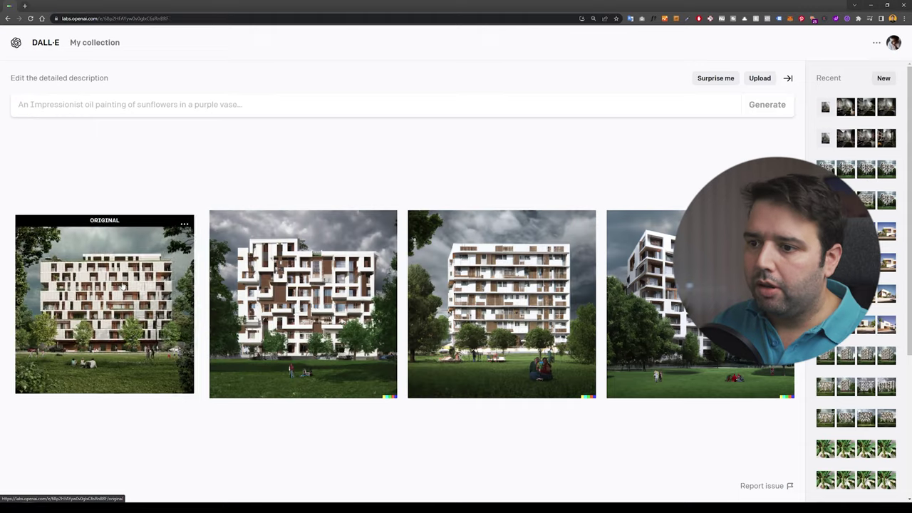
pyautogui.click(105, 299)
pyautogui.click(700, 81)
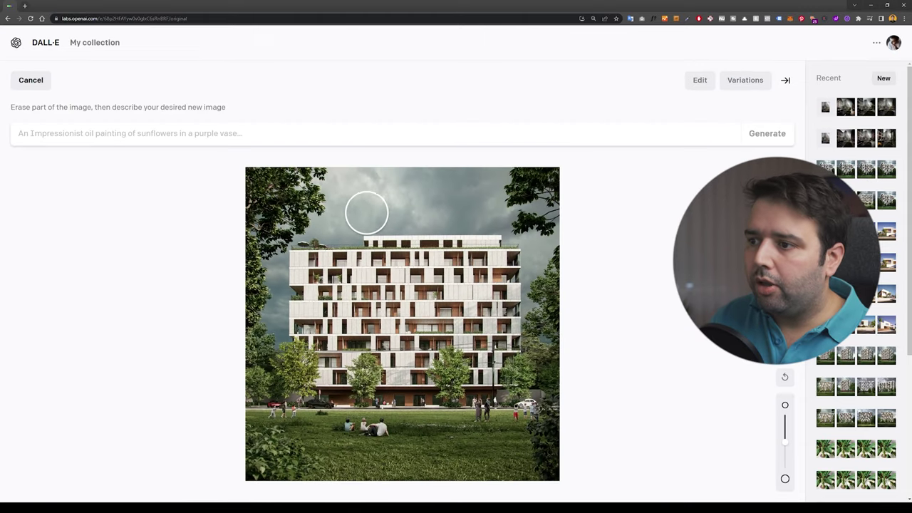
pyautogui.moveTo(385, 189)
pyautogui.mouseDown()
pyautogui.moveTo(300, 185)
pyautogui.moveTo(452, 187)
pyautogui.moveTo(376, 203)
pyautogui.moveTo(542, 222)
pyautogui.moveTo(559, 285)
pyautogui.mouseUp()
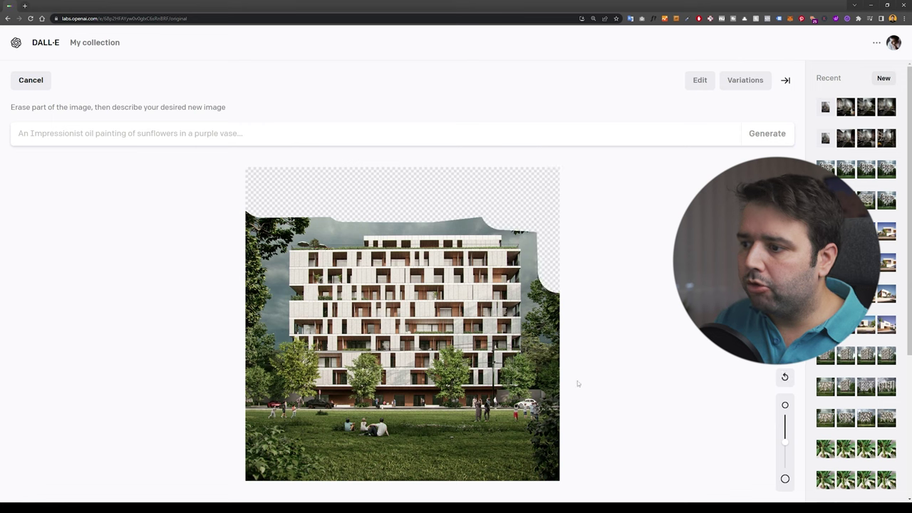
pyautogui.moveTo(556, 374); pyautogui.dragTo(554, 291)
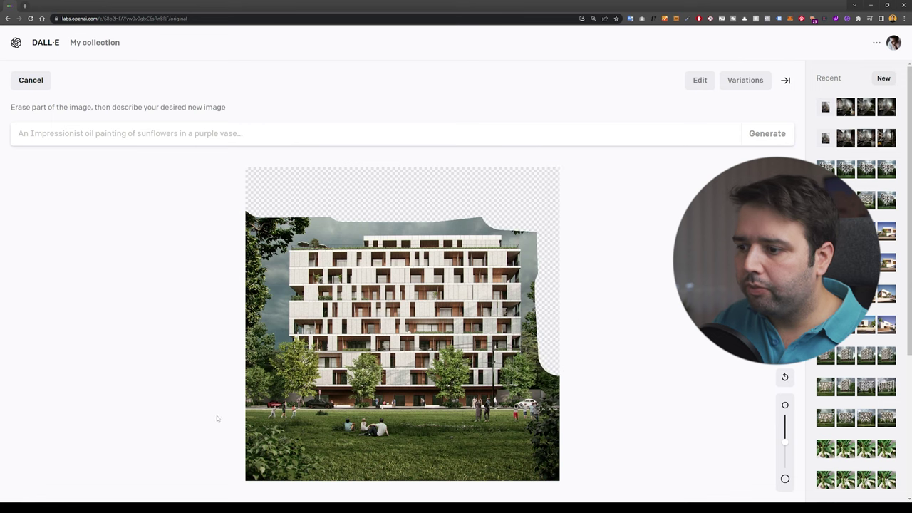
pyautogui.moveTo(285, 425)
pyautogui.mouseDown()
pyautogui.moveTo(499, 433)
pyautogui.moveTo(300, 448)
pyautogui.moveTo(278, 440)
pyautogui.mouseUp()
pyautogui.moveTo(603, 472); pyautogui.dragTo(253, 465)
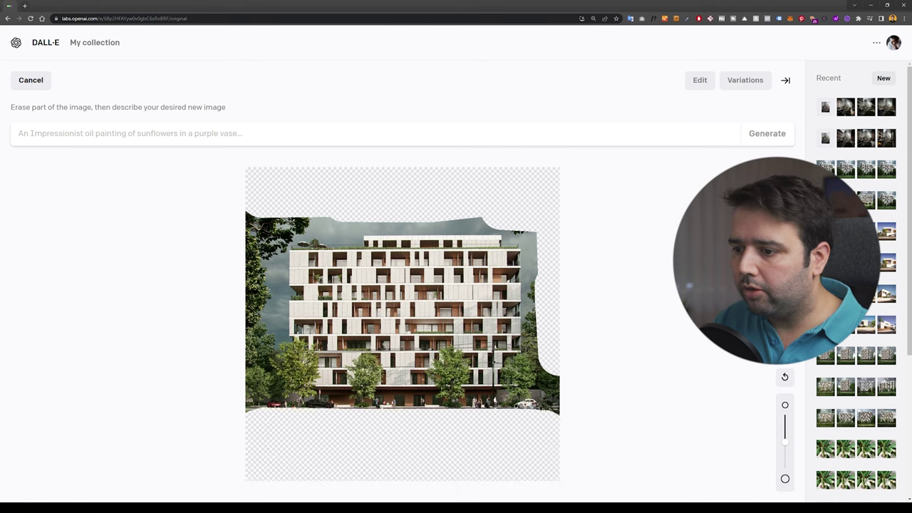
pyautogui.moveTo(260, 262)
pyautogui.mouseDown()
pyautogui.moveTo(258, 226)
pyautogui.moveTo(251, 419)
pyautogui.moveTo(268, 364)
pyautogui.moveTo(267, 223)
pyautogui.moveTo(269, 386)
pyautogui.moveTo(287, 301)
pyautogui.moveTo(328, 203)
pyautogui.mouseUp()
# Clear the leftover top strips with a smaller brush, then generate 'new york, overcast'.
pyautogui.moveTo(785, 441); pyautogui.dragTo(786, 421)
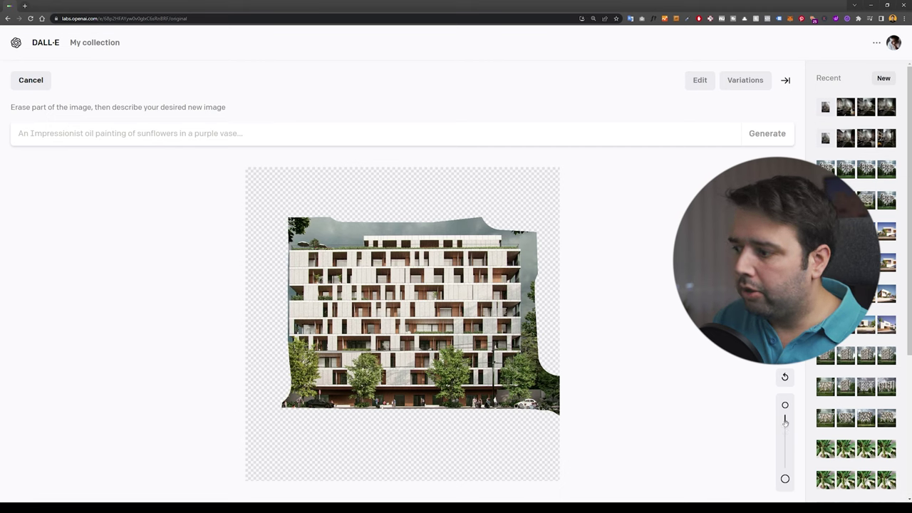
pyautogui.moveTo(303, 234)
pyautogui.mouseDown()
pyautogui.moveTo(279, 239)
pyautogui.moveTo(349, 238)
pyautogui.moveTo(353, 228)
pyautogui.moveTo(502, 232)
pyautogui.moveTo(527, 254)
pyautogui.moveTo(547, 369)
pyautogui.mouseUp()
pyautogui.moveTo(293, 230); pyautogui.dragTo(342, 225)
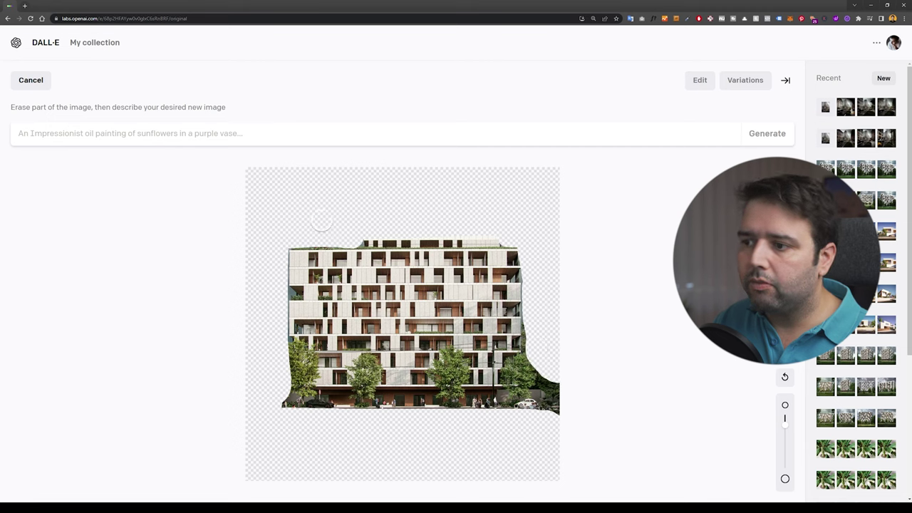
pyautogui.write('n')
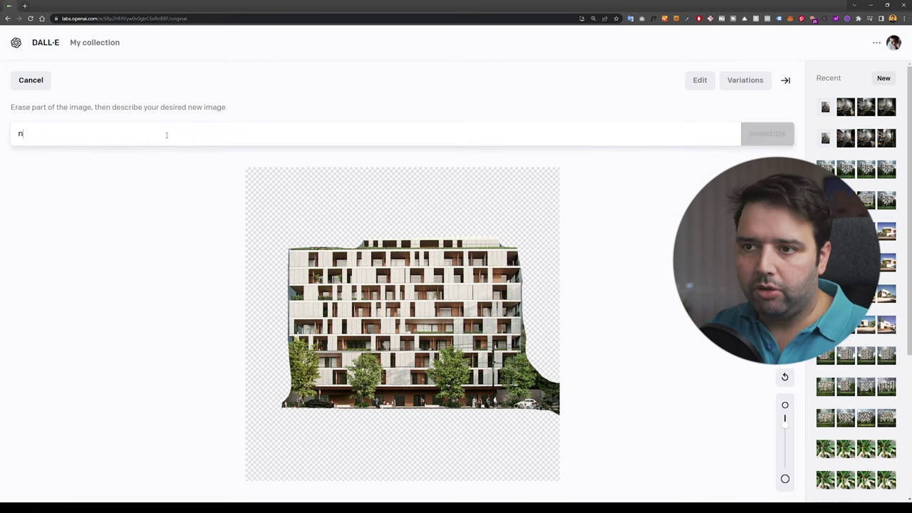
pyautogui.write('ew york, overcast')
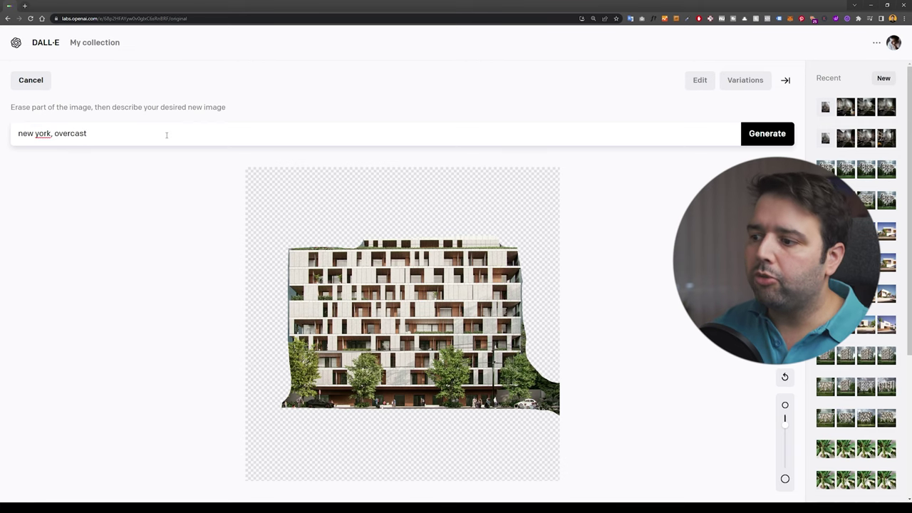
pyautogui.press('Return')
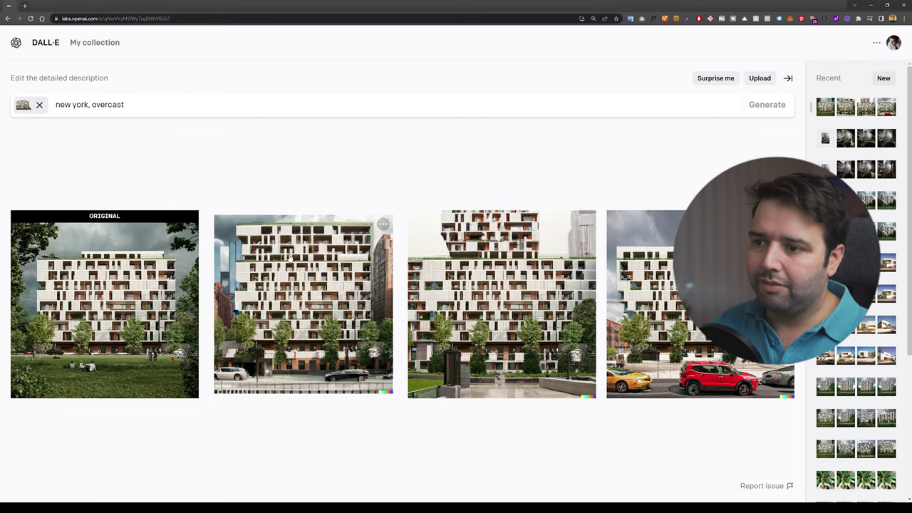
pyautogui.click(290, 258)
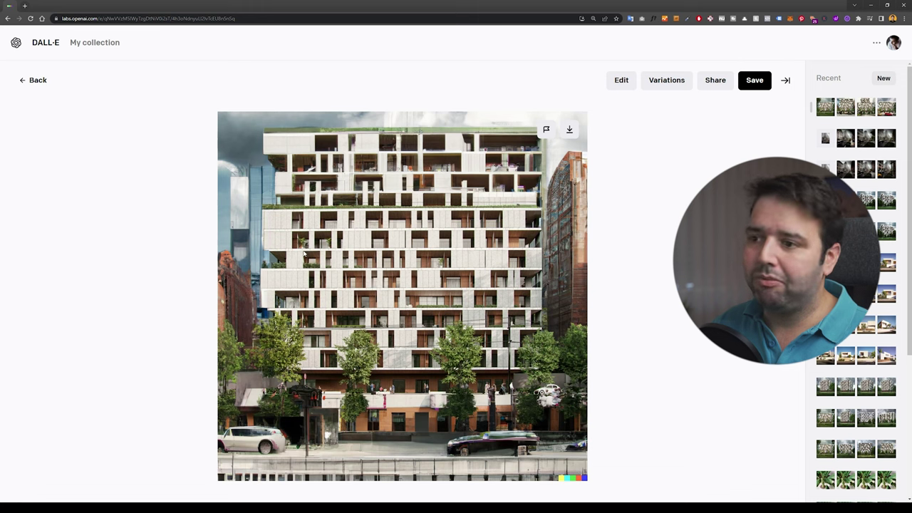
pyautogui.click(581, 233)
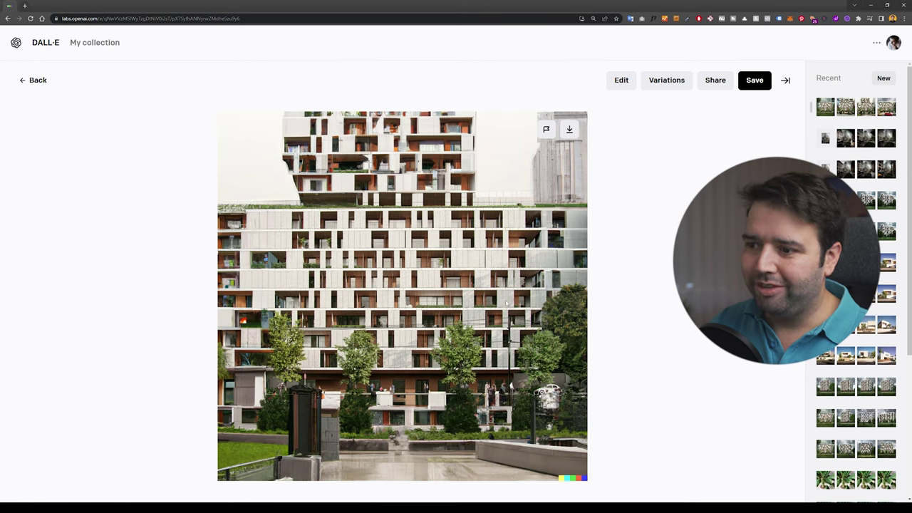
pyautogui.press('Right')
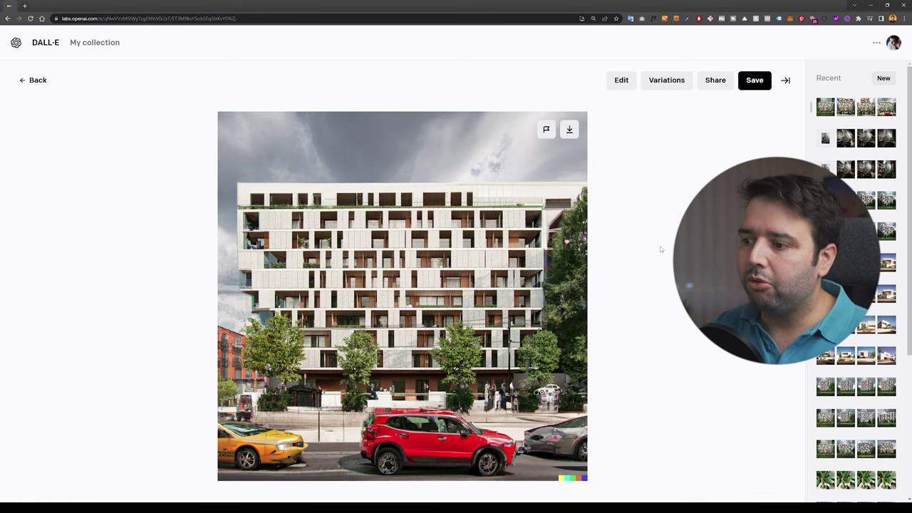
pyautogui.press('Escape')
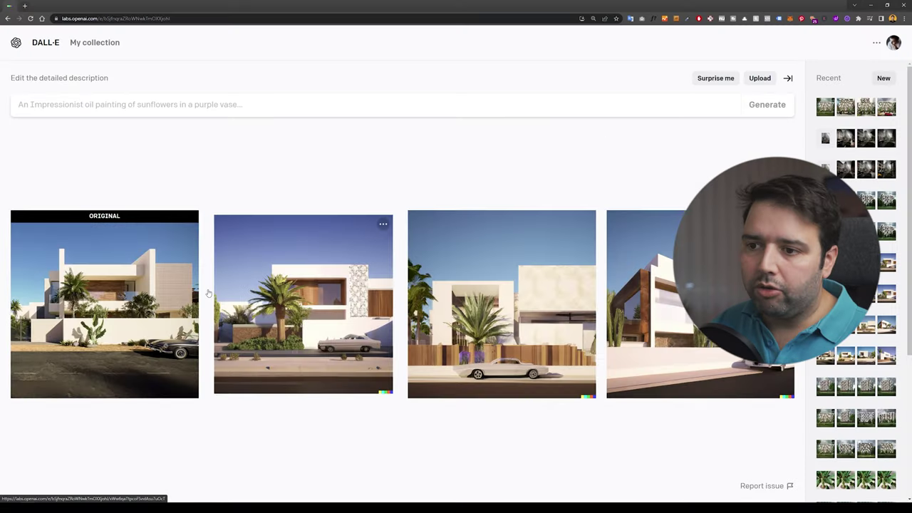
# Erase the vintage car on the original villa and generate fills from 'mercedes'.
pyautogui.click(104, 303)
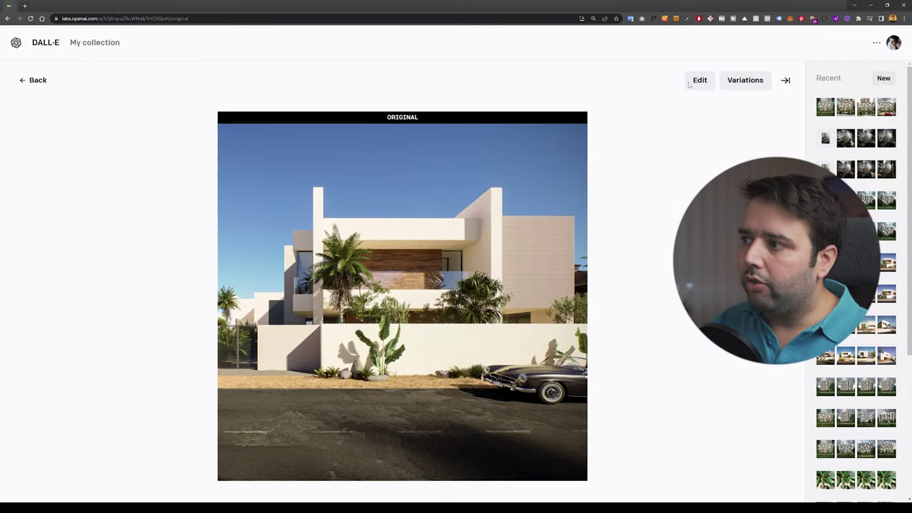
pyautogui.click(700, 80)
pyautogui.moveTo(509, 383)
pyautogui.mouseDown()
pyautogui.moveTo(547, 394)
pyautogui.moveTo(484, 394)
pyautogui.moveTo(555, 396)
pyautogui.moveTo(519, 388)
pyautogui.moveTo(528, 383)
pyautogui.moveTo(501, 395)
pyautogui.moveTo(535, 399)
pyautogui.mouseUp()
pyautogui.click(163, 140)
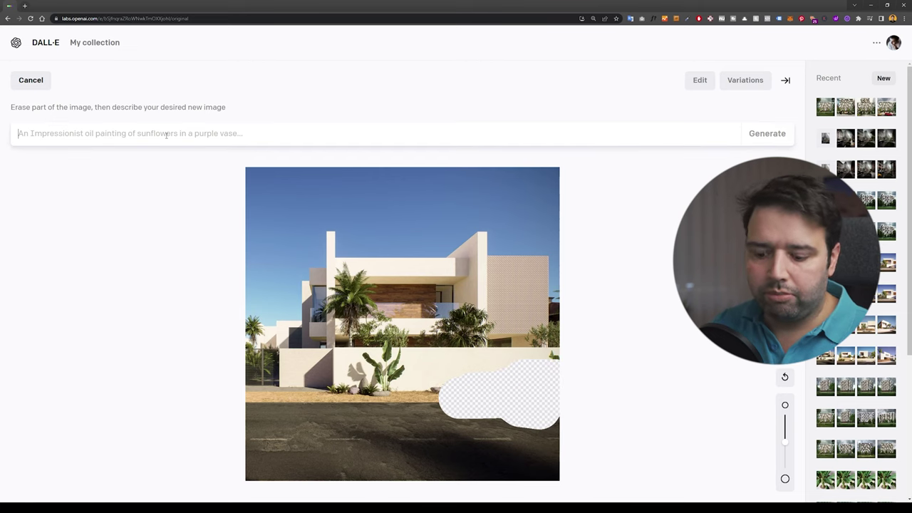
pyautogui.write('mercedes')
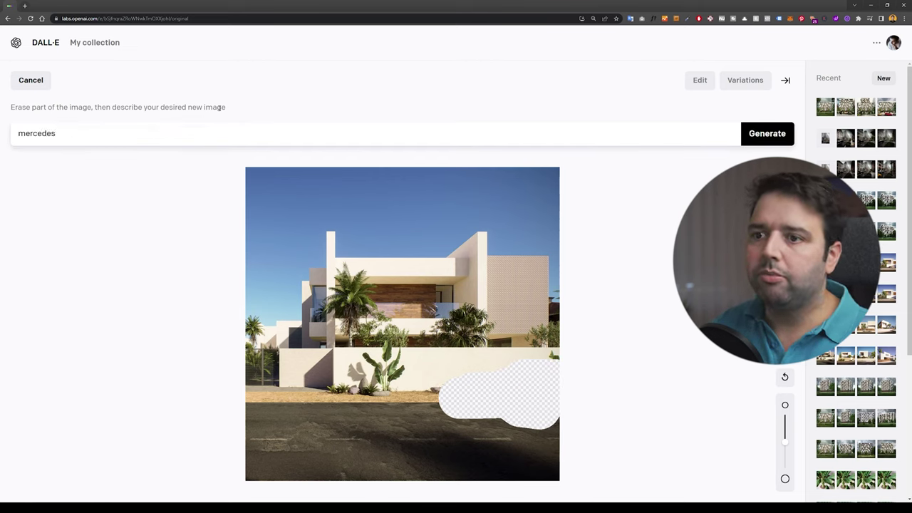
pyautogui.press('Return')
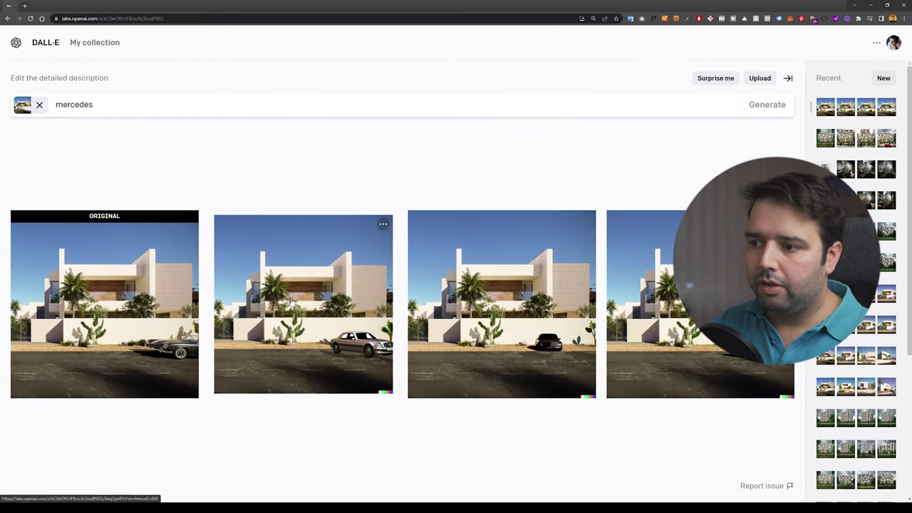
# Browse the silver and white Mercedes variations, then return to the results.
pyautogui.click(291, 303)
pyautogui.press('Right')
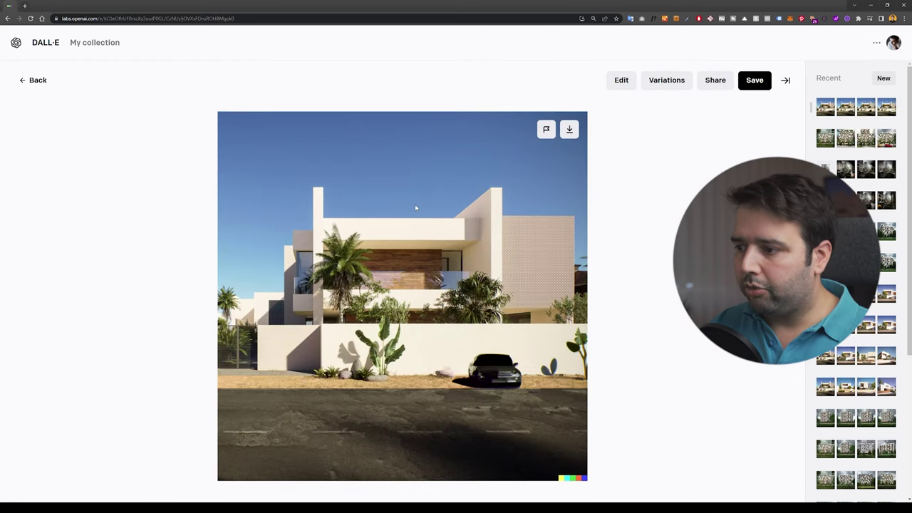
pyautogui.press('Right')
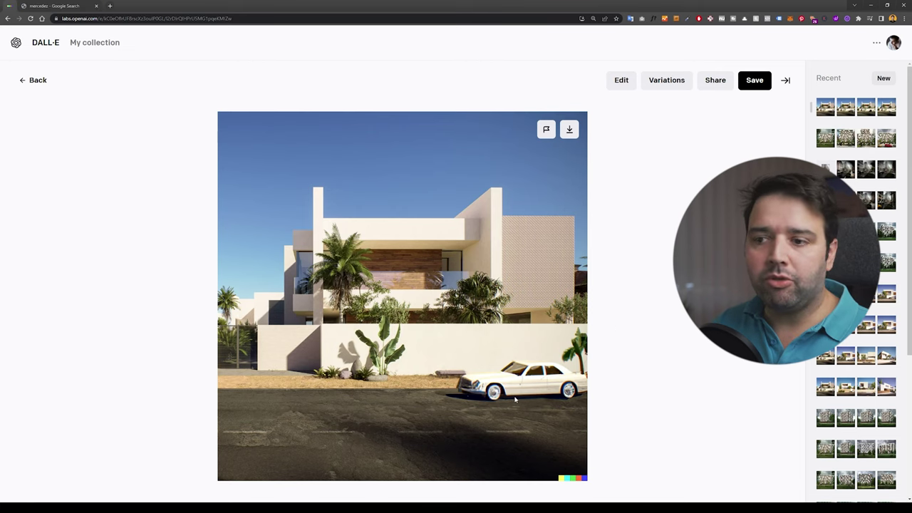
pyautogui.click(37, 80)
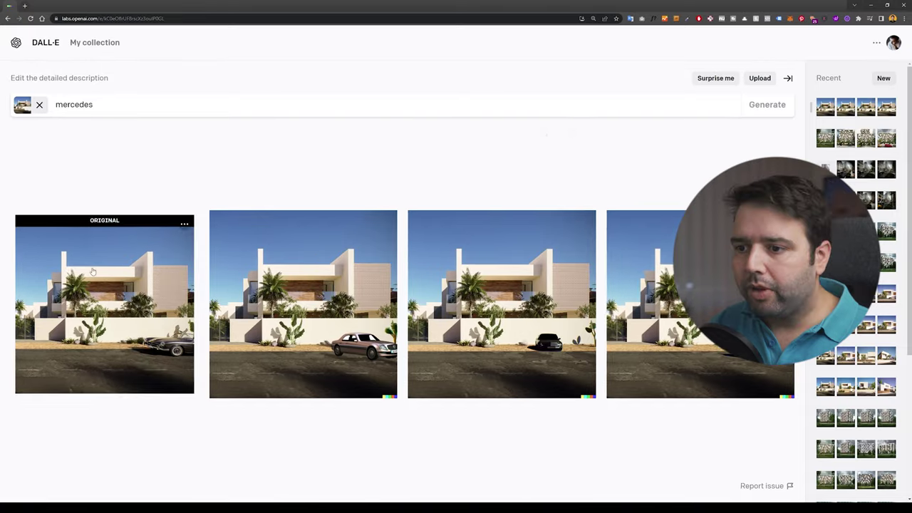
# Erase the car area on the original villa again and generate 'mercedes amg gt'.
pyautogui.click(104, 299)
pyautogui.click(693, 84)
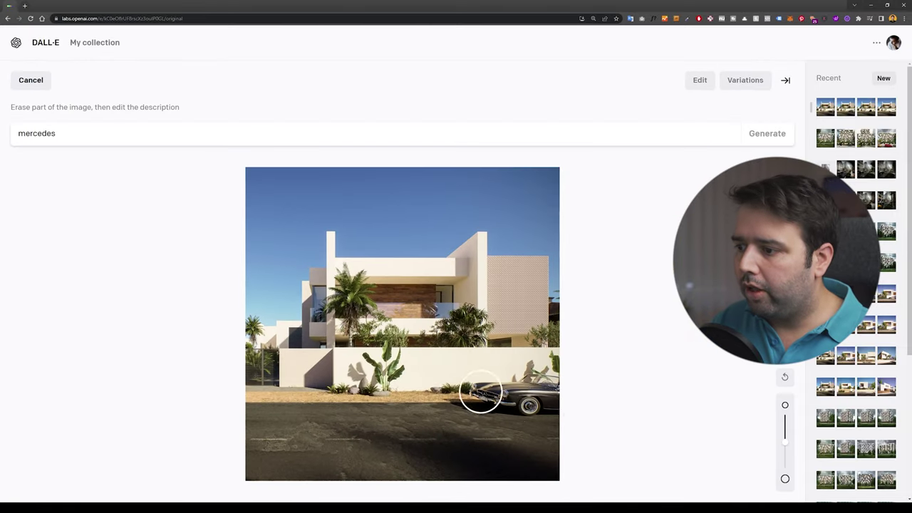
pyautogui.moveTo(481, 393)
pyautogui.mouseDown()
pyautogui.moveTo(565, 391)
pyautogui.moveTo(526, 380)
pyautogui.moveTo(507, 382)
pyautogui.moveTo(515, 404)
pyautogui.moveTo(567, 408)
pyautogui.moveTo(496, 388)
pyautogui.moveTo(474, 385)
pyautogui.mouseUp()
pyautogui.click(79, 133)
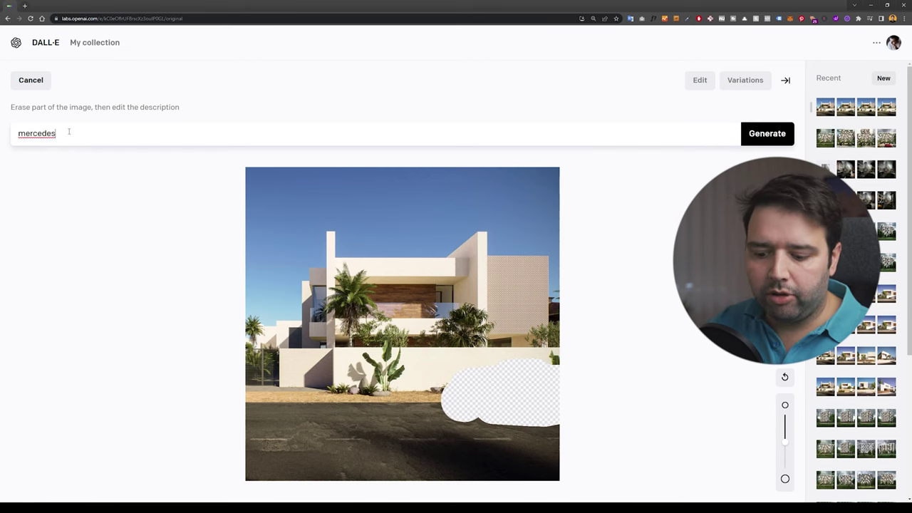
pyautogui.write('amg gt')
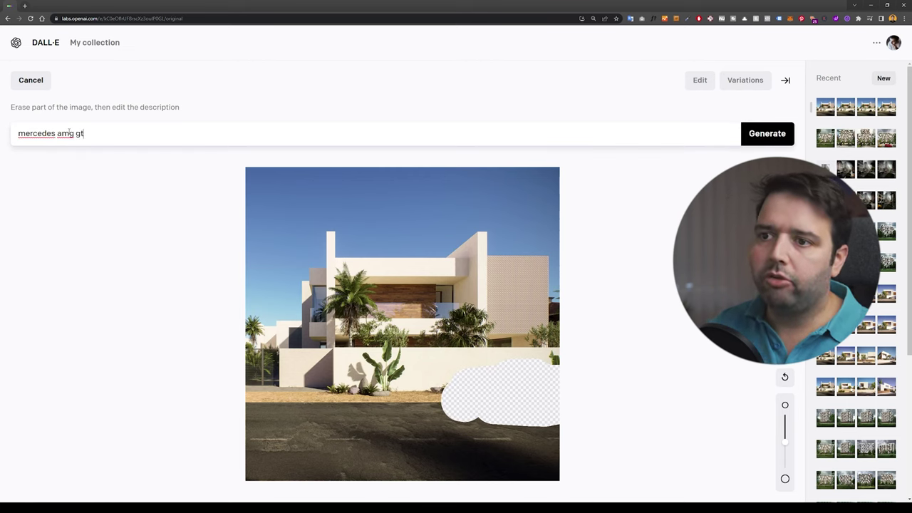
pyautogui.press('Return')
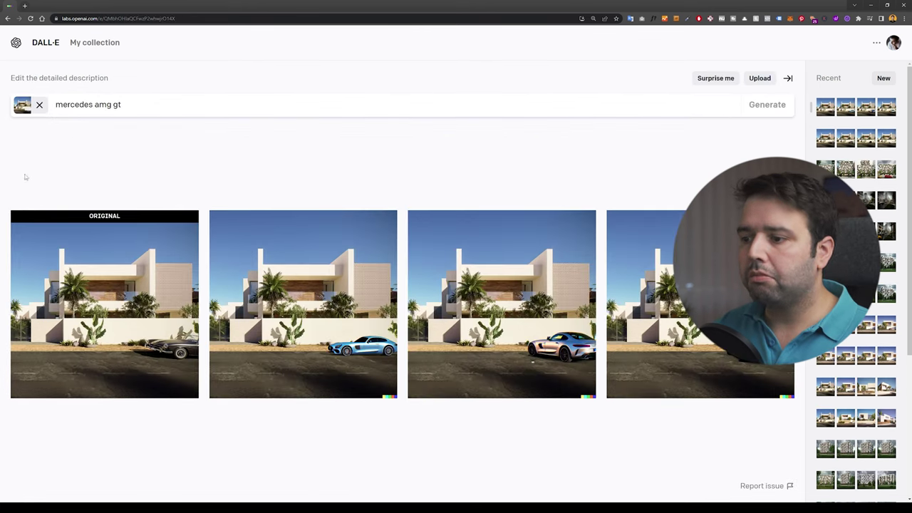
# Browse the blue and silver AMG GT variations, then go back to the results.
pyautogui.click(287, 276)
pyautogui.press('Right')
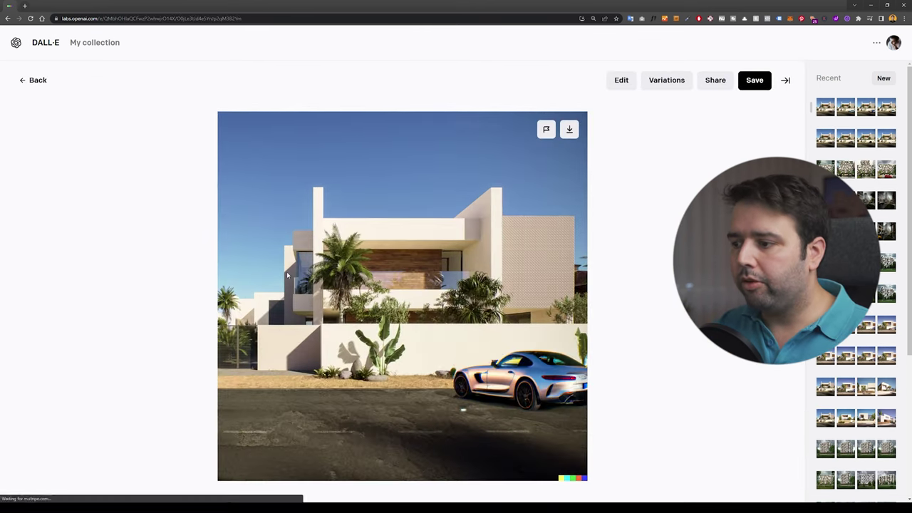
pyautogui.press('Right')
pyautogui.press('Right')
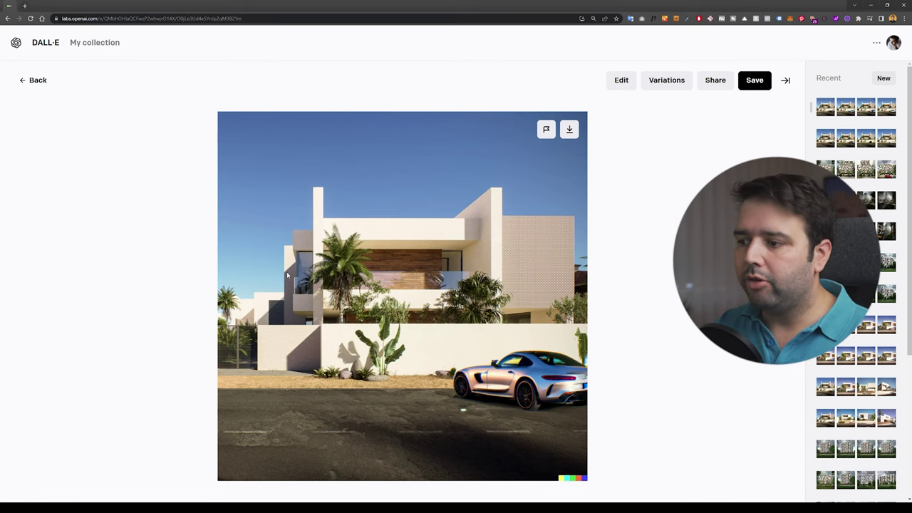
pyautogui.press('Right')
pyautogui.press('Right')
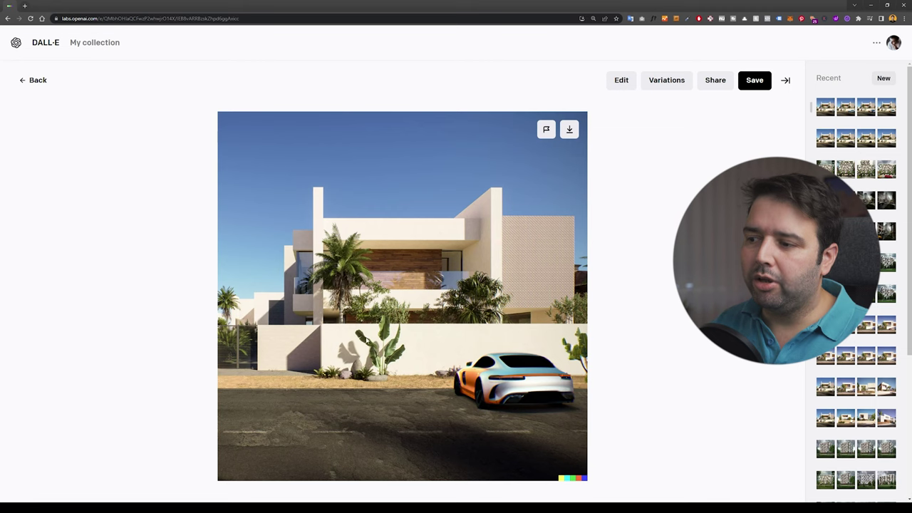
pyautogui.press('Right')
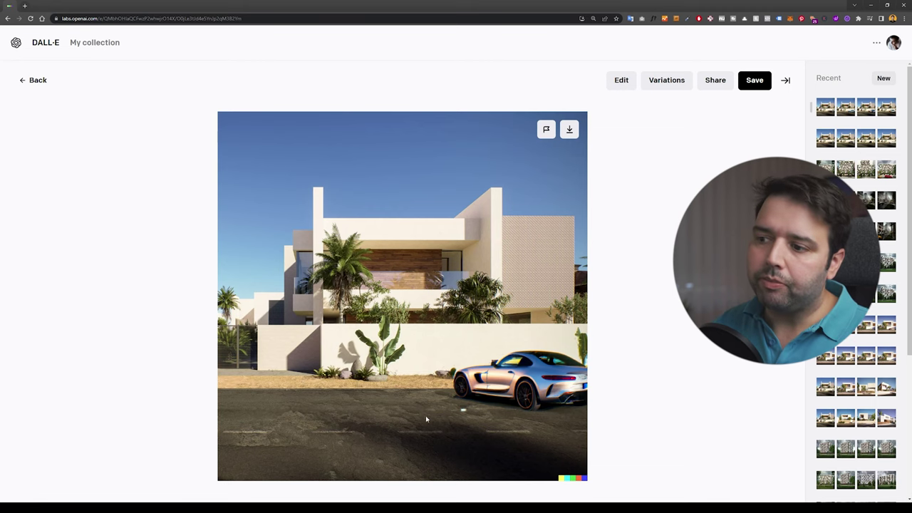
pyautogui.click(34, 80)
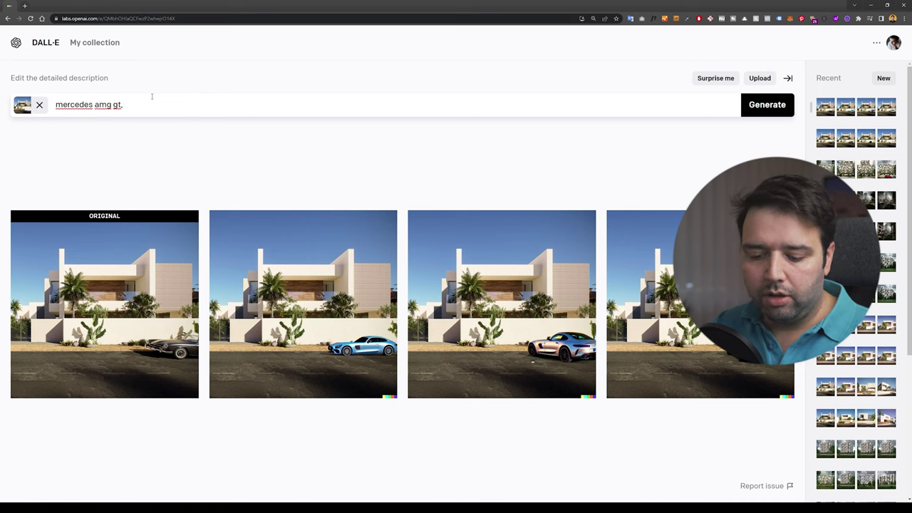
# Add the camera details 'canon 284mm f5.4' to the prompt and regenerate.
pyautogui.write('canon 2')
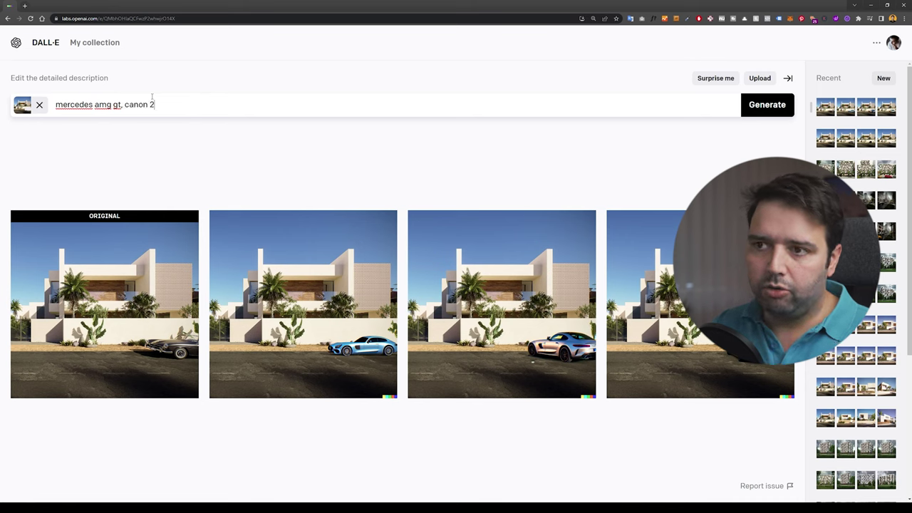
pyautogui.press('BackSpace')
pyautogui.press('BackSpace')
pyautogui.write('2')
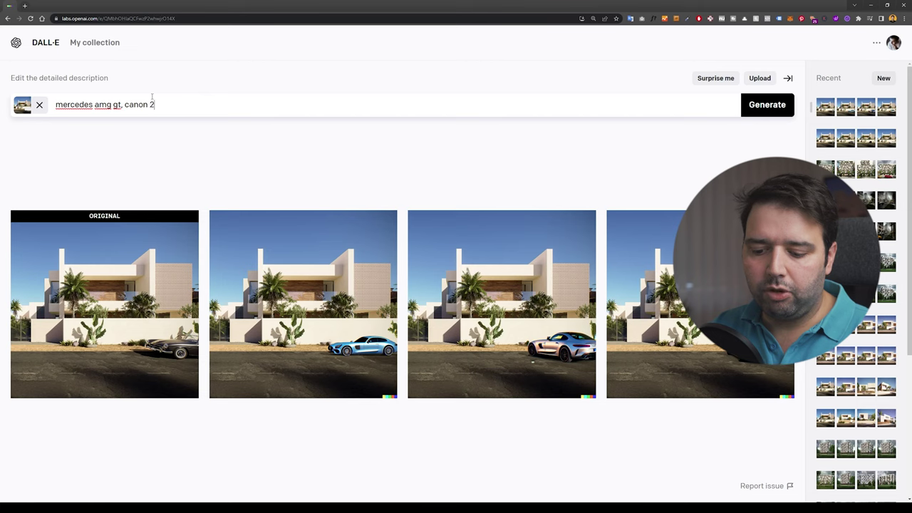
pyautogui.write('8')
pyautogui.write('4mm')
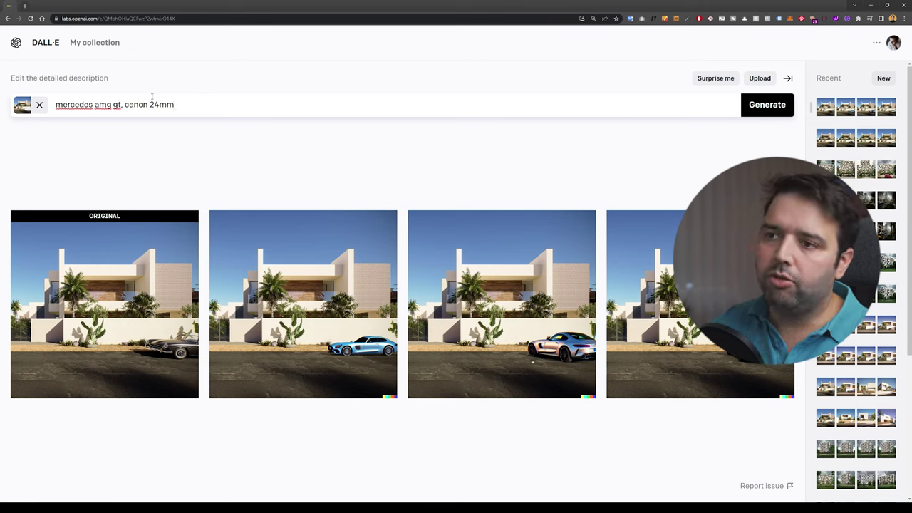
pyautogui.write(' f')
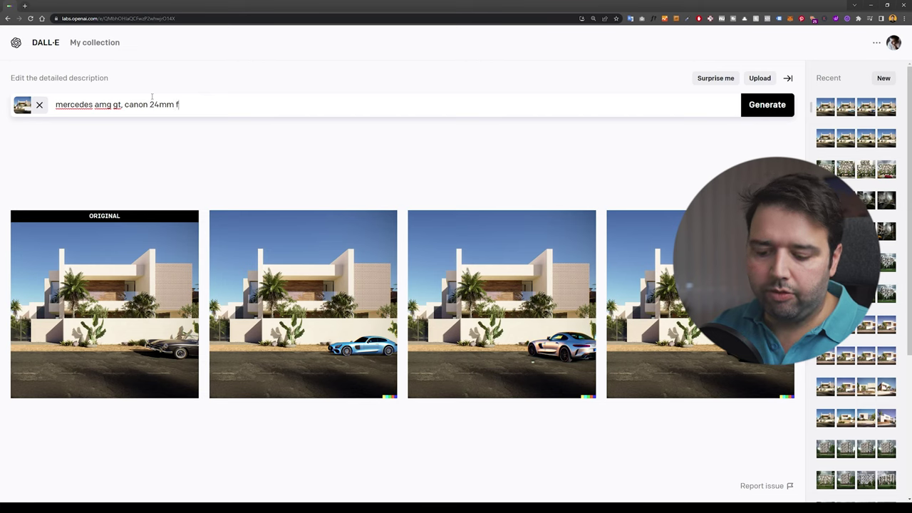
pyautogui.write('5.4')
pyautogui.press('Return')
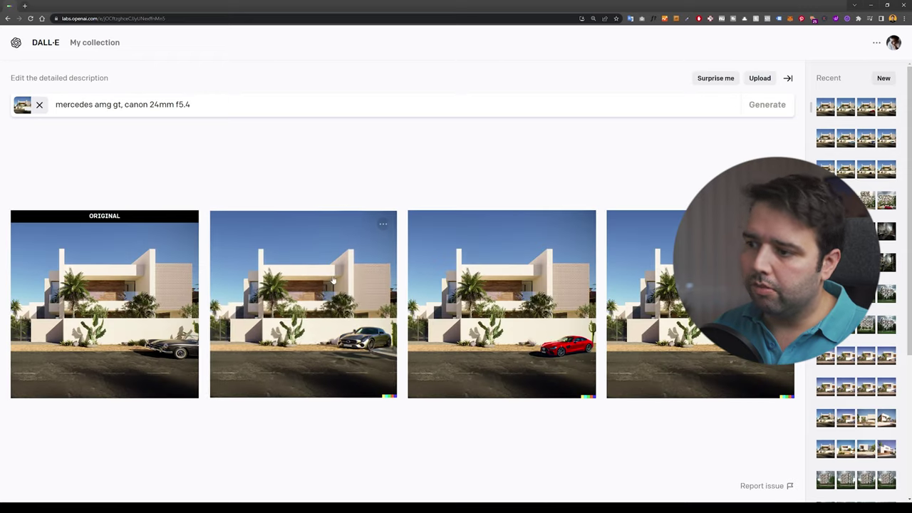
# Step through the new car variations and settle on the silver AMG GT version.
pyautogui.click(328, 299)
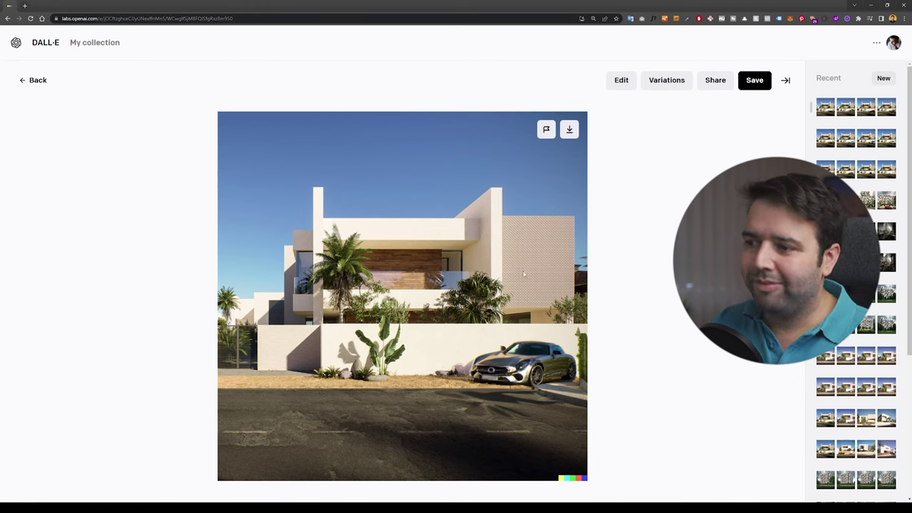
pyautogui.press('Right')
pyautogui.press('Right')
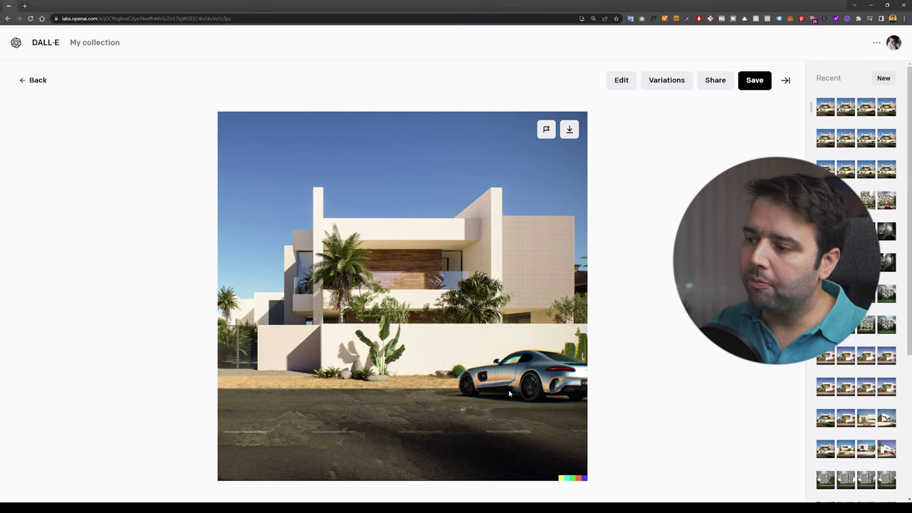
pyautogui.press('Right')
pyautogui.press('Right')
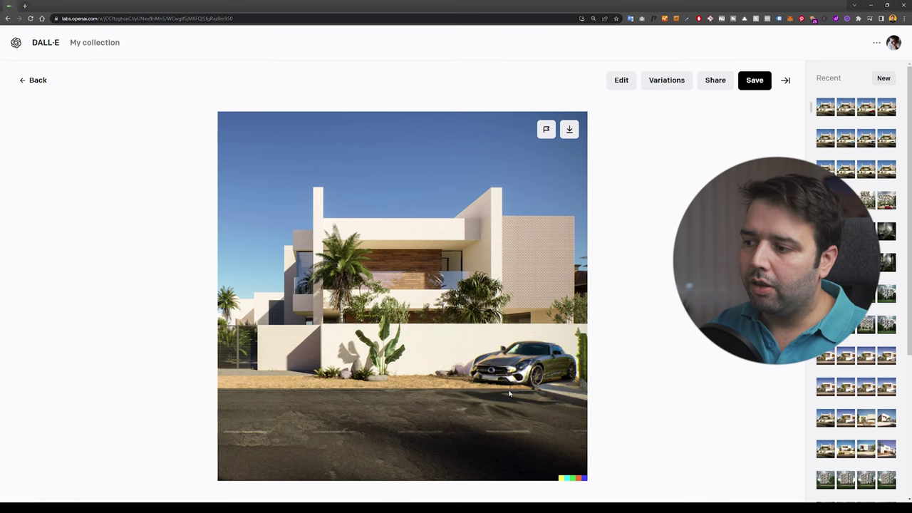
pyautogui.press('Right')
pyautogui.press('Right')
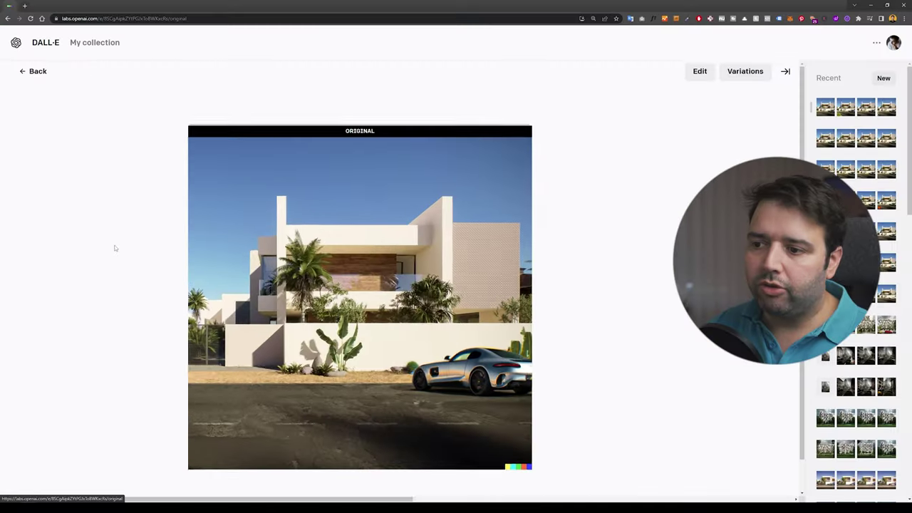
# Erase the villa's upper building, top edge and chimney with a smaller brush.
pyautogui.click(701, 81)
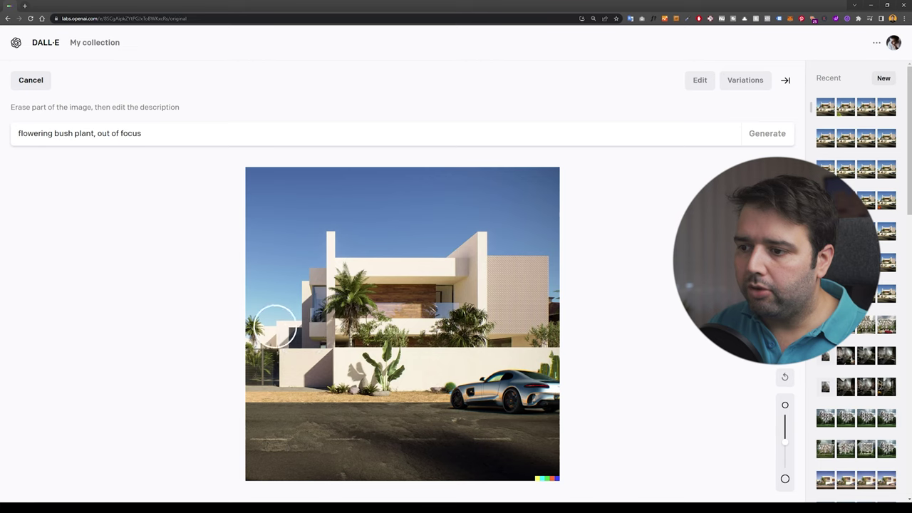
pyautogui.moveTo(784, 441); pyautogui.dragTo(784, 432)
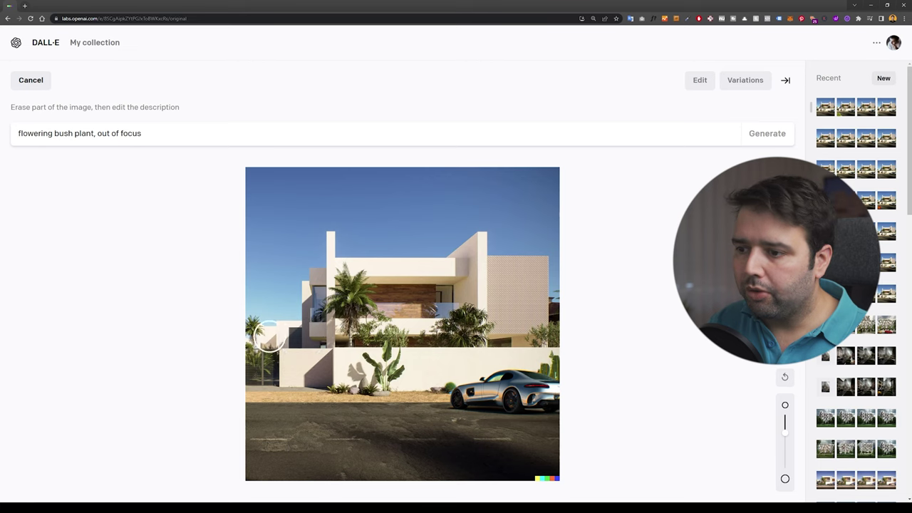
pyautogui.moveTo(269, 335)
pyautogui.mouseDown()
pyautogui.moveTo(536, 332)
pyautogui.moveTo(536, 266)
pyautogui.moveTo(325, 280)
pyautogui.moveTo(382, 304)
pyautogui.moveTo(505, 312)
pyautogui.moveTo(507, 323)
pyautogui.mouseUp()
pyautogui.moveTo(786, 431); pyautogui.dragTo(785, 422)
pyautogui.moveTo(478, 247); pyautogui.dragTo(484, 241)
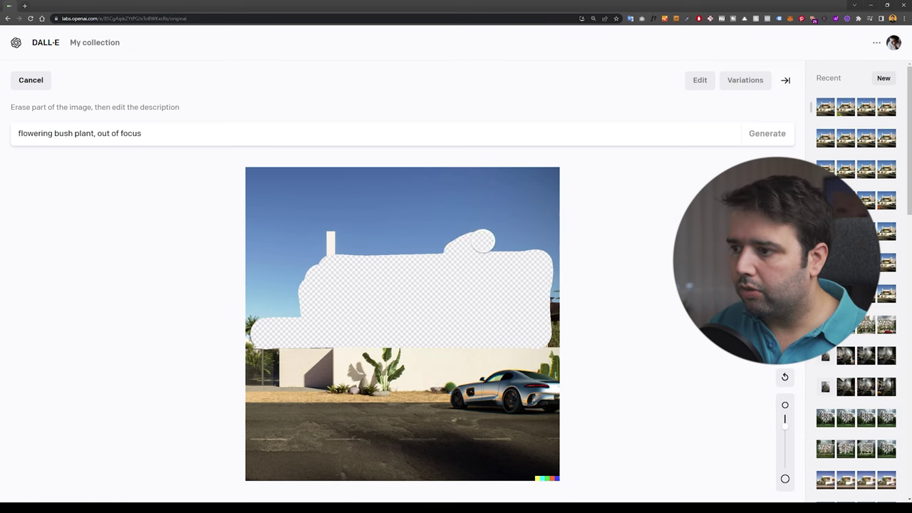
pyautogui.moveTo(330, 251); pyautogui.dragTo(330, 237)
# Replace the prompt with 'kengo kuma' and generate new buildings.
pyautogui.tripleClick(156, 133)
pyautogui.press('BackSpace')
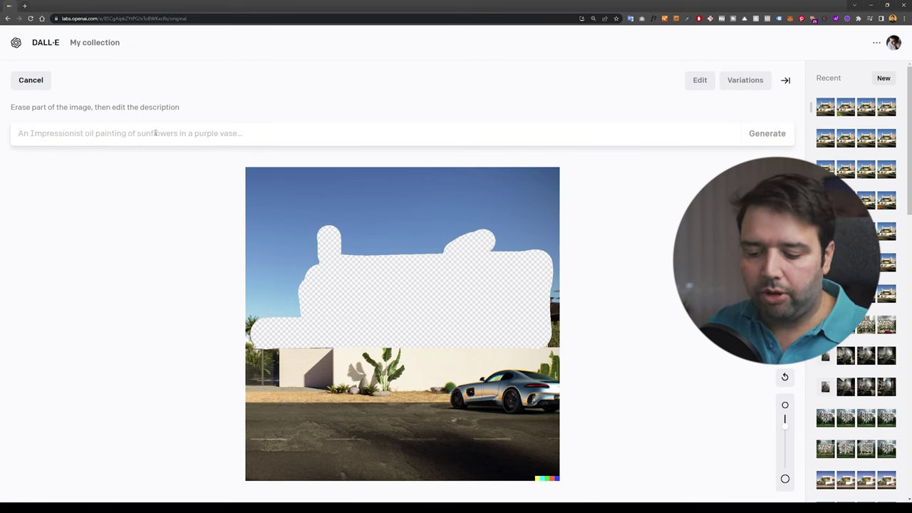
pyautogui.write('kengo')
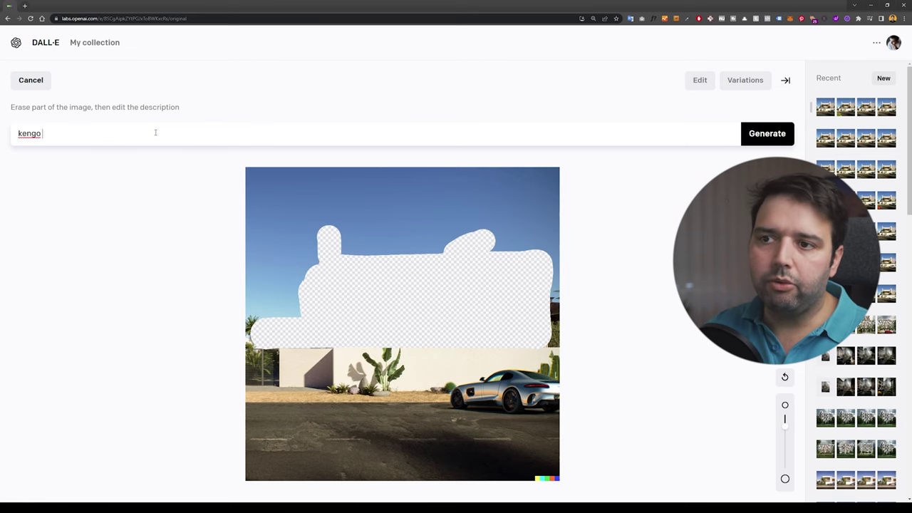
pyautogui.write(' k')
pyautogui.press('BackSpace')
pyautogui.press('BackSpace')
pyautogui.write('kuma')
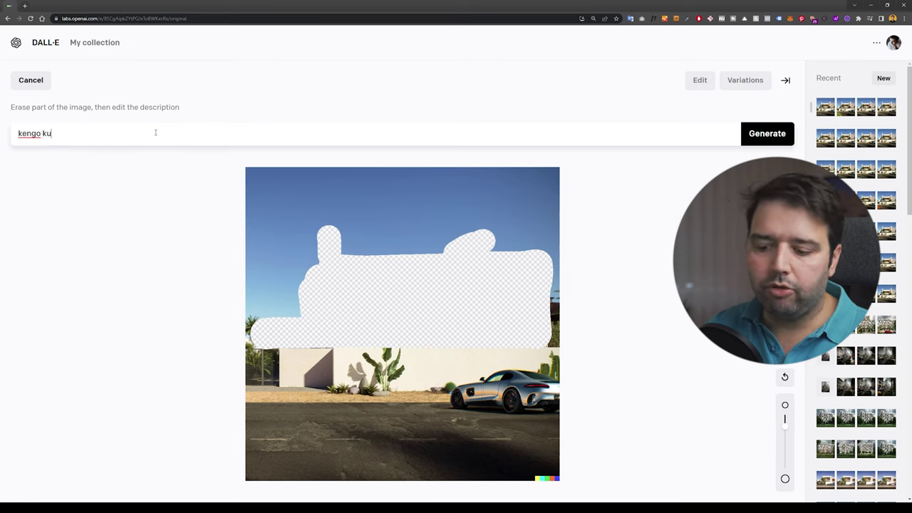
pyautogui.click(760, 134)
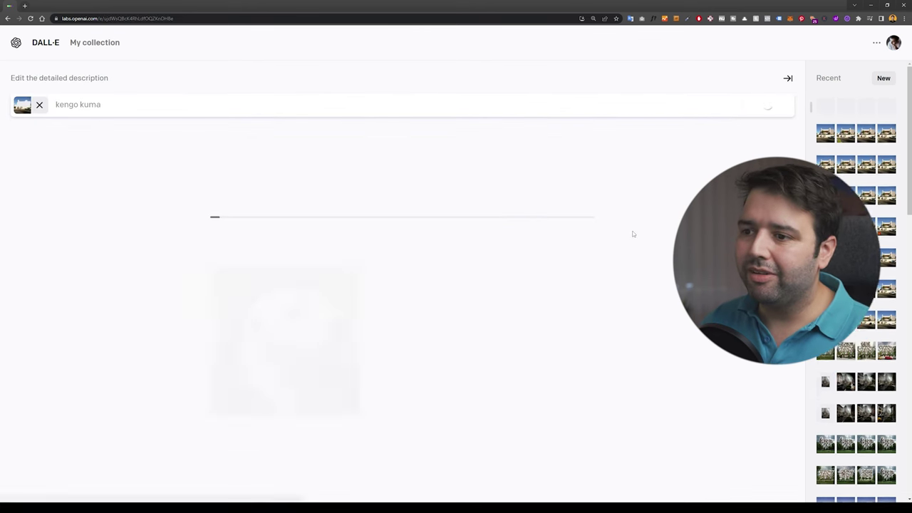
# Review the curvy building result and compare it with the other Kengo Kuma results.
pyautogui.click(378, 236)
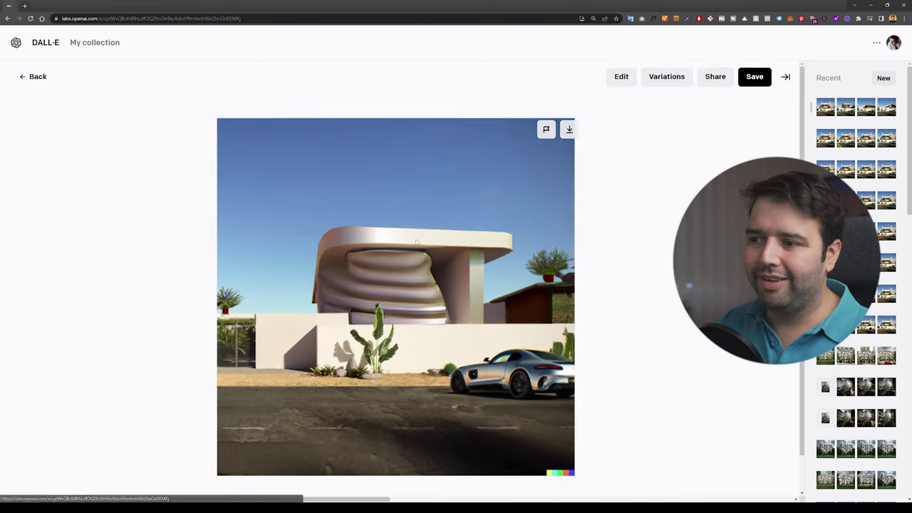
pyautogui.press('Right')
pyautogui.press('Right')
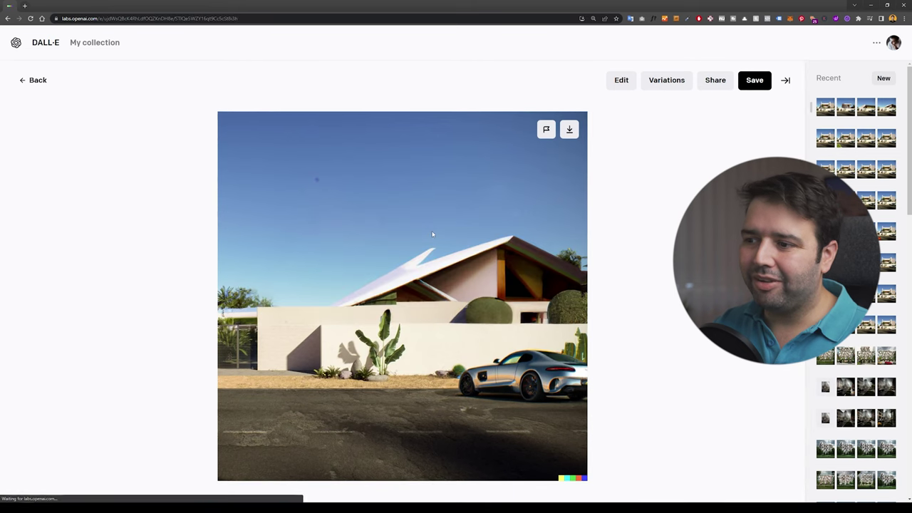
pyautogui.press('Left')
pyautogui.press('Left')
pyautogui.press('Right')
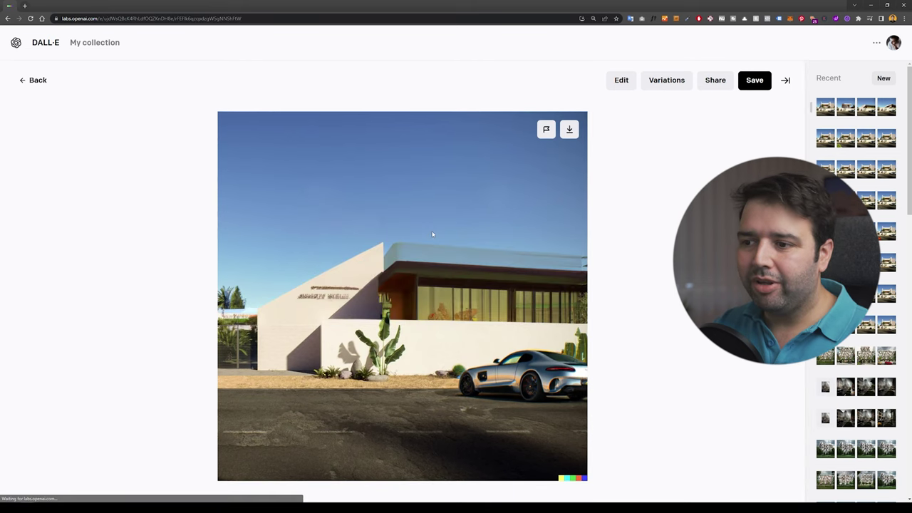
pyautogui.press('Right')
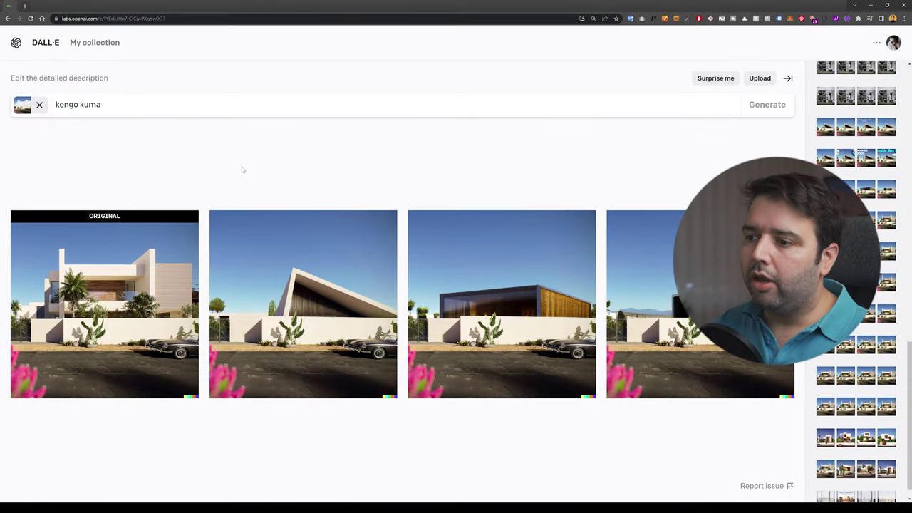
# Browse the angled house variations, then return to the variations grid.
pyautogui.click(302, 305)
pyautogui.press('Right')
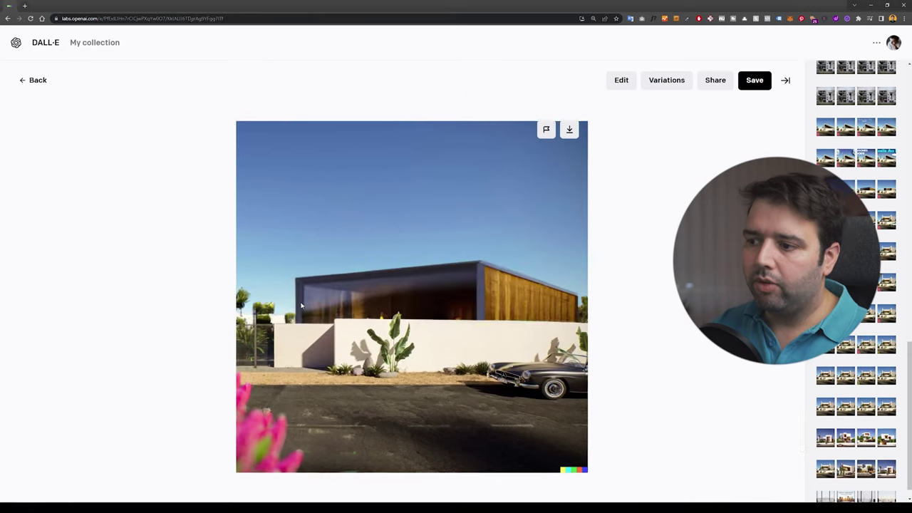
pyautogui.press('Right')
pyautogui.press('Left')
pyautogui.press('Left')
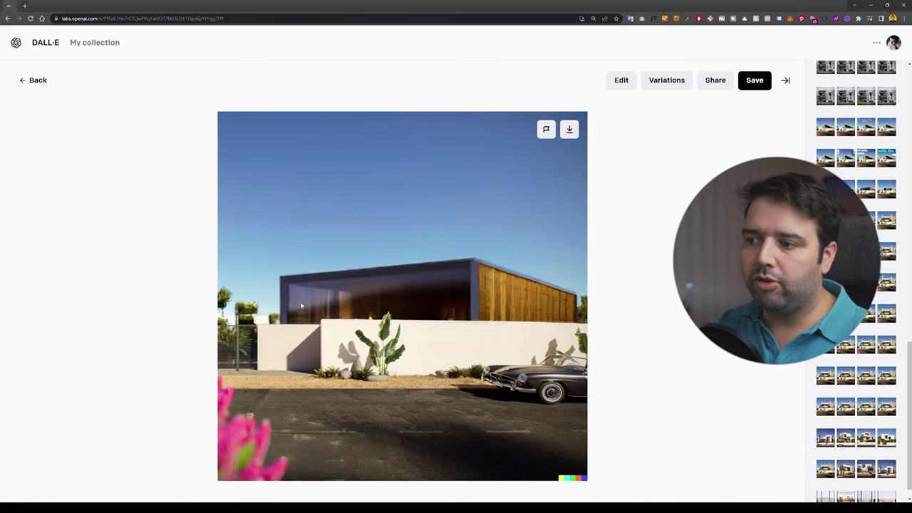
pyautogui.press('Escape')
# Replace the prompt with 'Alvaro Siza', generate, and browse the Siza variations.
pyautogui.tripleClick(102, 104)
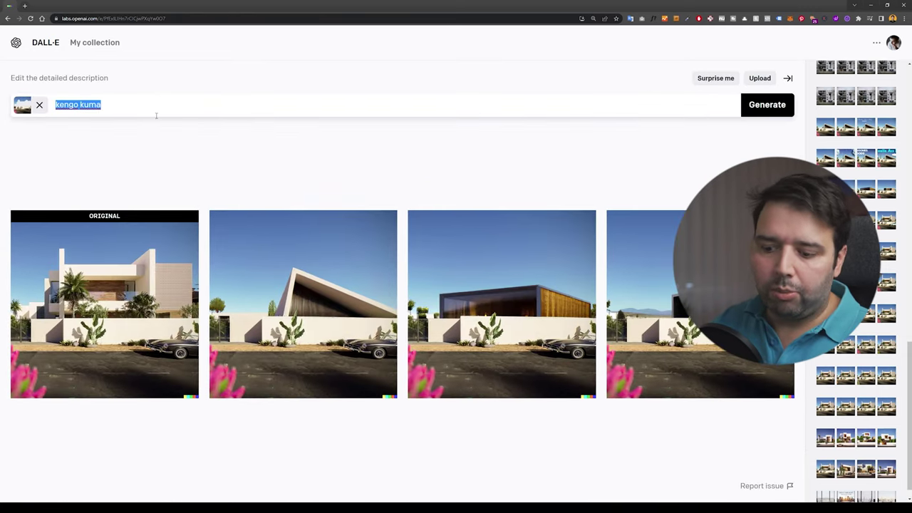
pyautogui.write('Alvaro Siza')
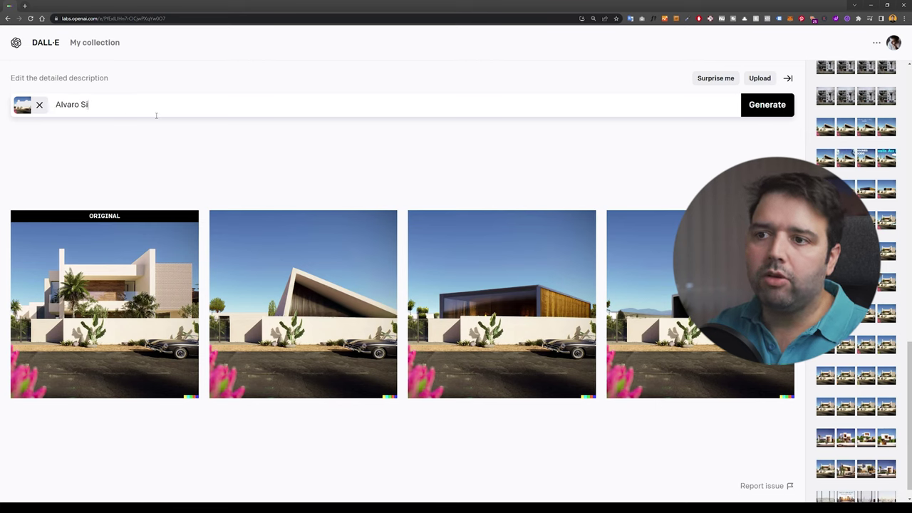
pyautogui.click(766, 107)
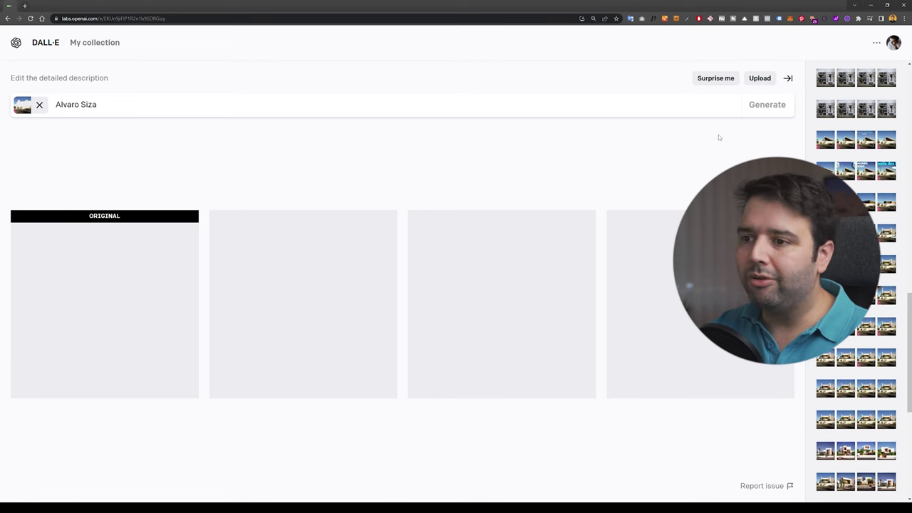
pyautogui.click(312, 264)
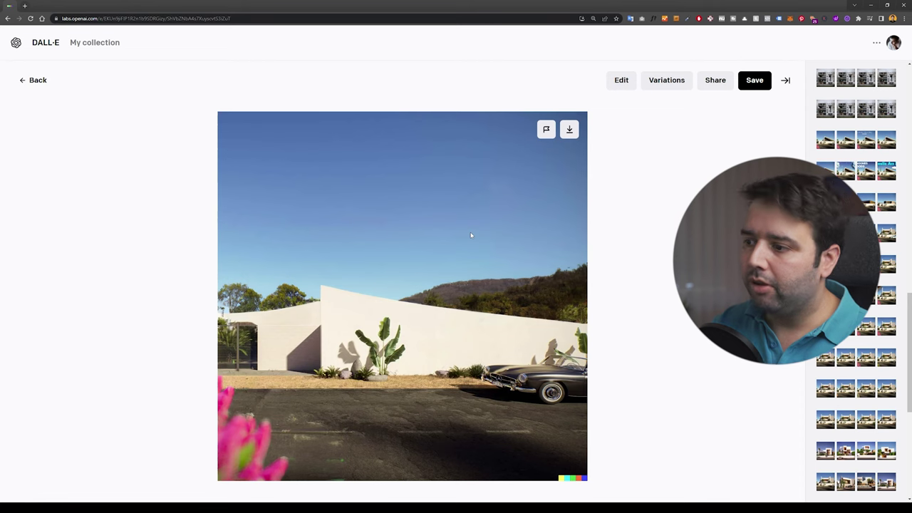
pyautogui.press('Right')
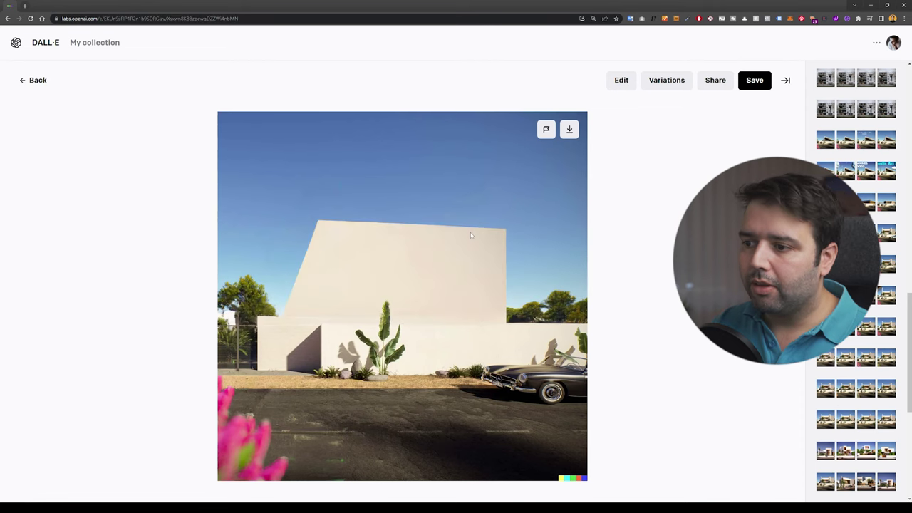
pyautogui.press('Right')
pyautogui.press('Left')
pyautogui.press('Left')
pyautogui.press('Escape')
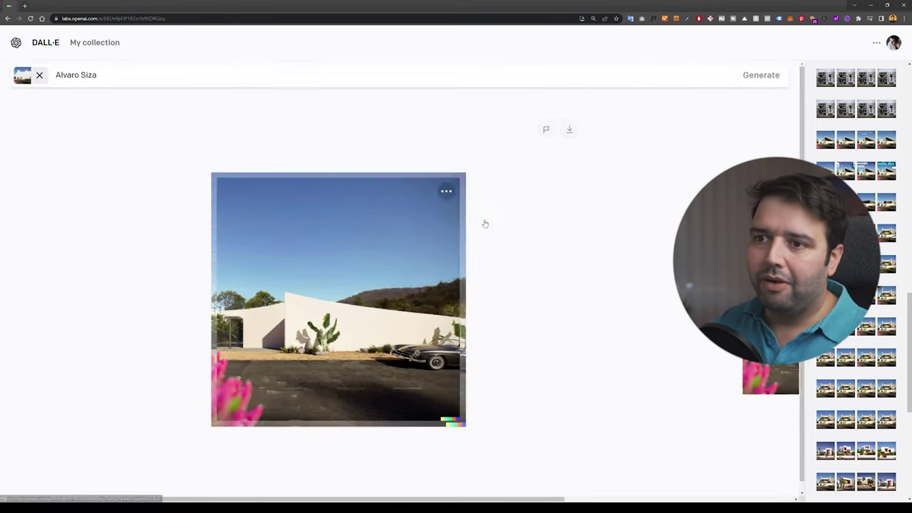
# Extend the Siza prompt and compare the yellow canopy and plain white wall versions.
pyautogui.click(136, 107)
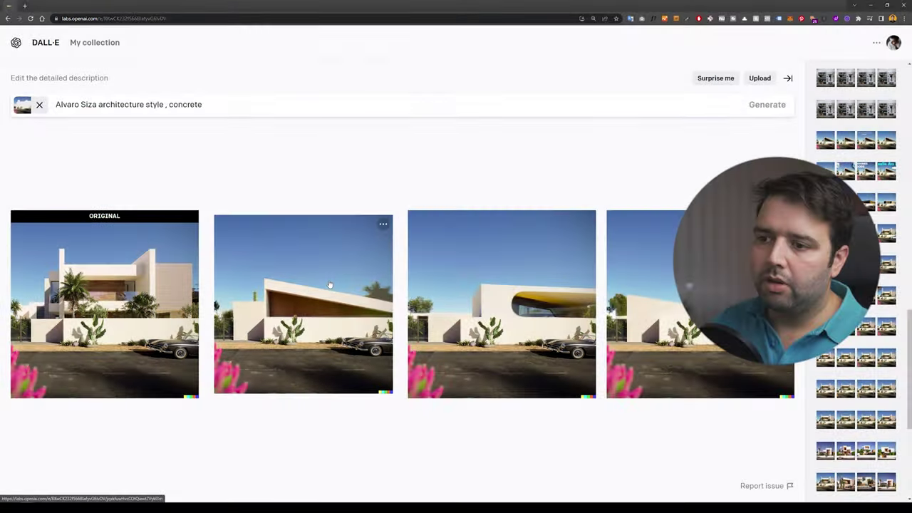
pyautogui.click(392, 249)
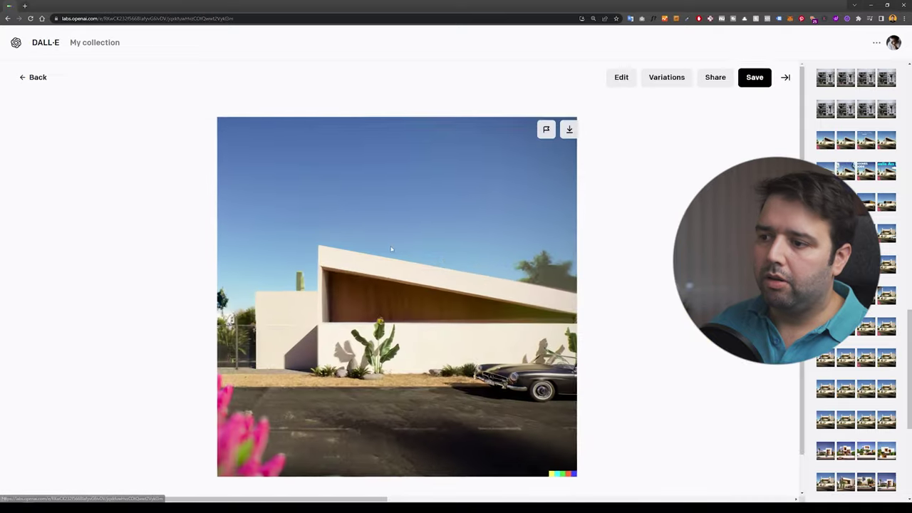
pyautogui.press('Right')
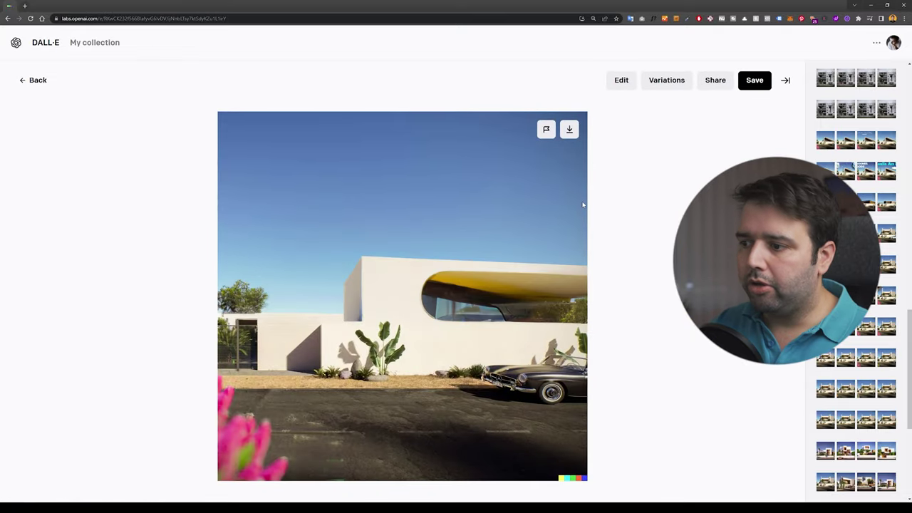
pyautogui.press('Right')
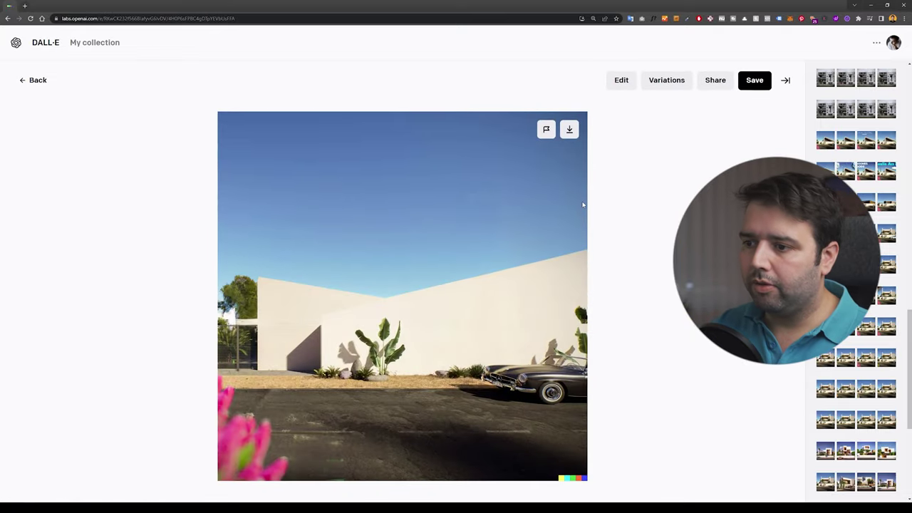
pyautogui.press('Left')
pyautogui.press('Right')
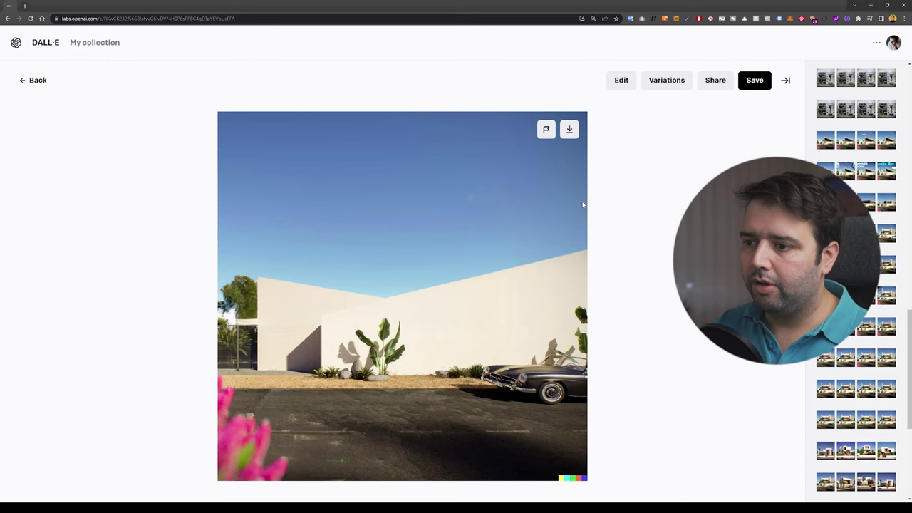
pyautogui.press('Left')
pyautogui.press('Right')
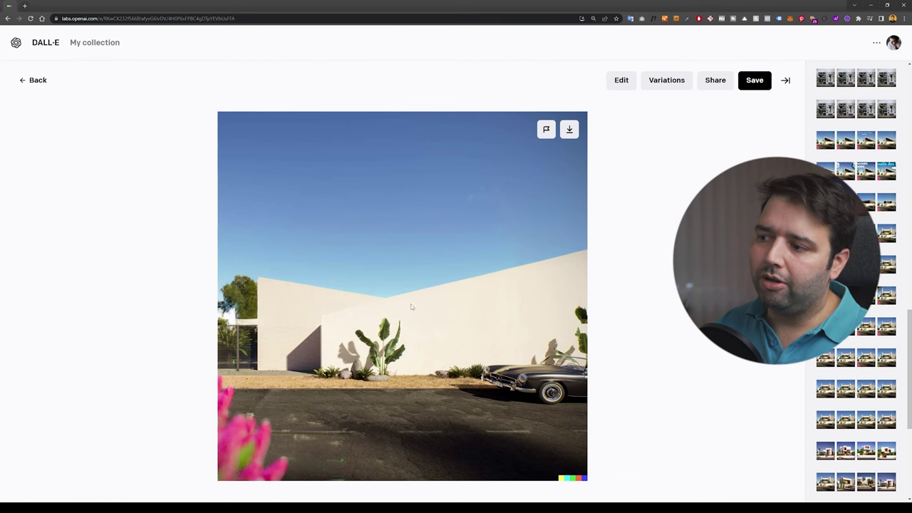
# Browse back to the original villa image and begin editing it.
pyautogui.press('Left')
pyautogui.press('Left')
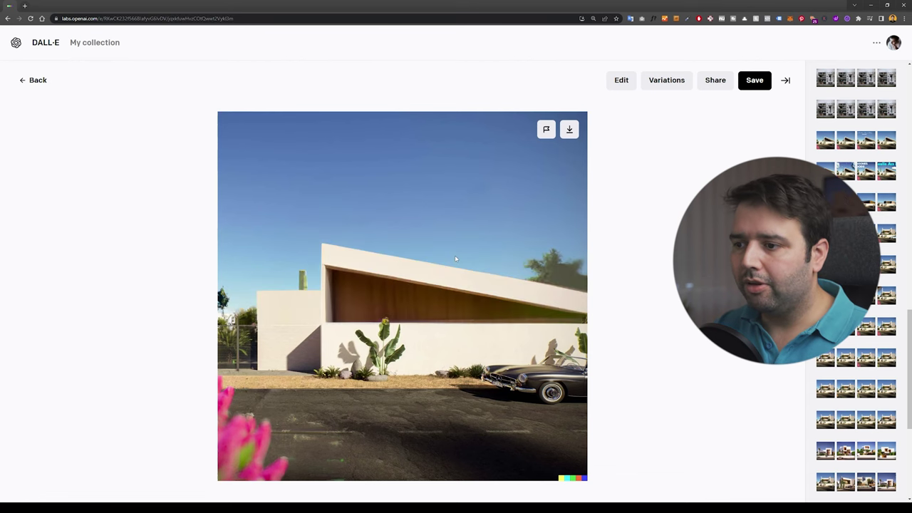
pyautogui.press('Left')
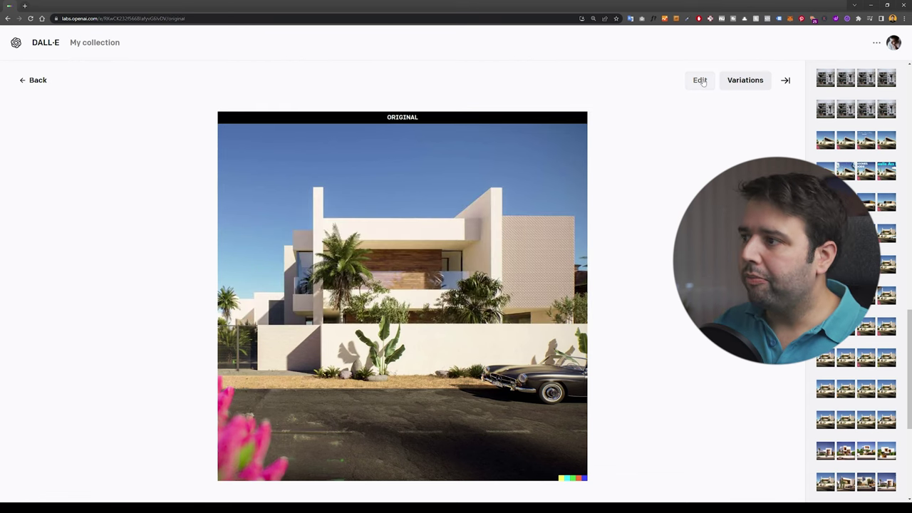
pyautogui.click(701, 80)
# Erase the villa building and generate 'modern house, in a sea costal area, kengo kuma'.
pyautogui.moveTo(330, 240)
pyautogui.mouseDown()
pyautogui.moveTo(307, 299)
pyautogui.moveTo(325, 308)
pyautogui.moveTo(275, 338)
pyautogui.moveTo(271, 360)
pyautogui.moveTo(321, 377)
pyautogui.moveTo(499, 342)
pyautogui.moveTo(413, 318)
pyautogui.moveTo(468, 254)
pyautogui.moveTo(534, 289)
pyautogui.mouseUp()
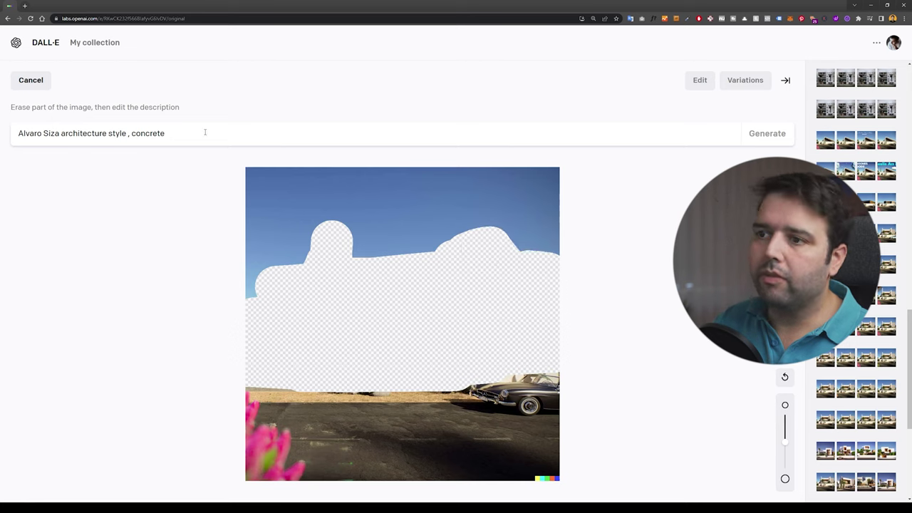
pyautogui.tripleClick(205, 132)
pyautogui.write('modern house')
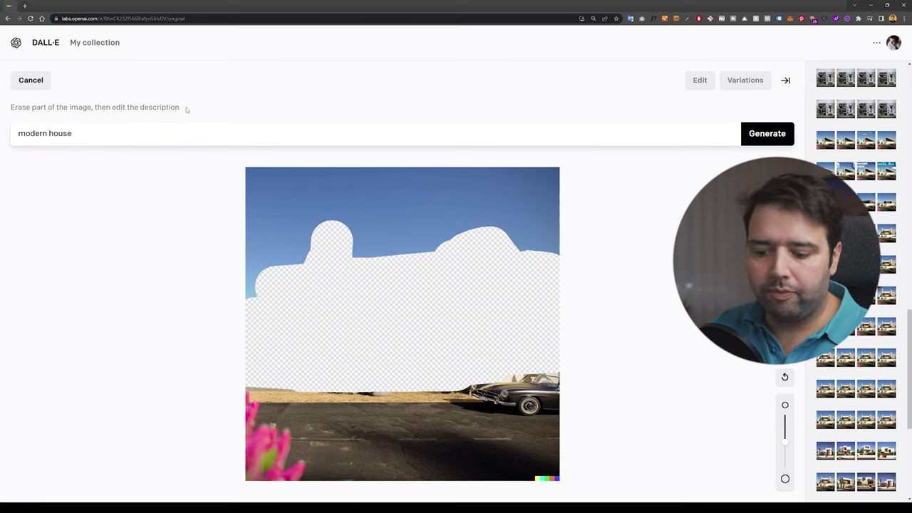
pyautogui.write(', in')
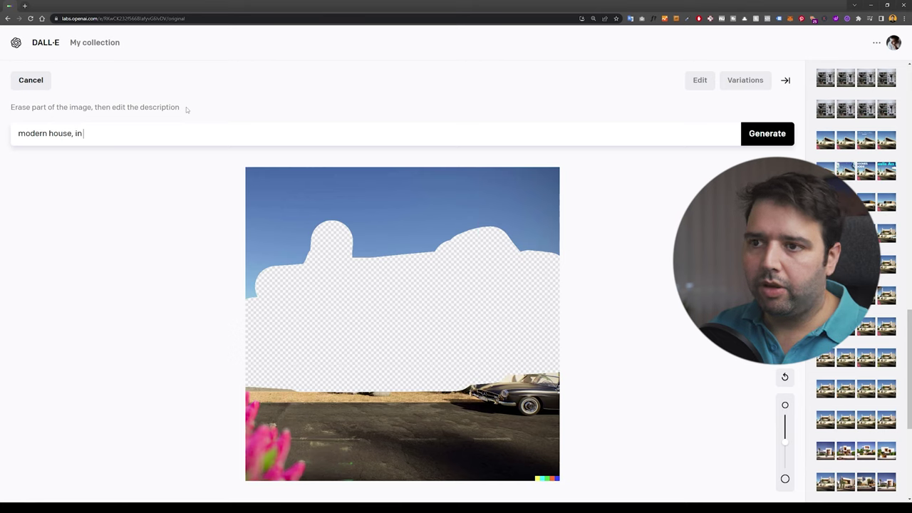
pyautogui.write(' a sea costa')
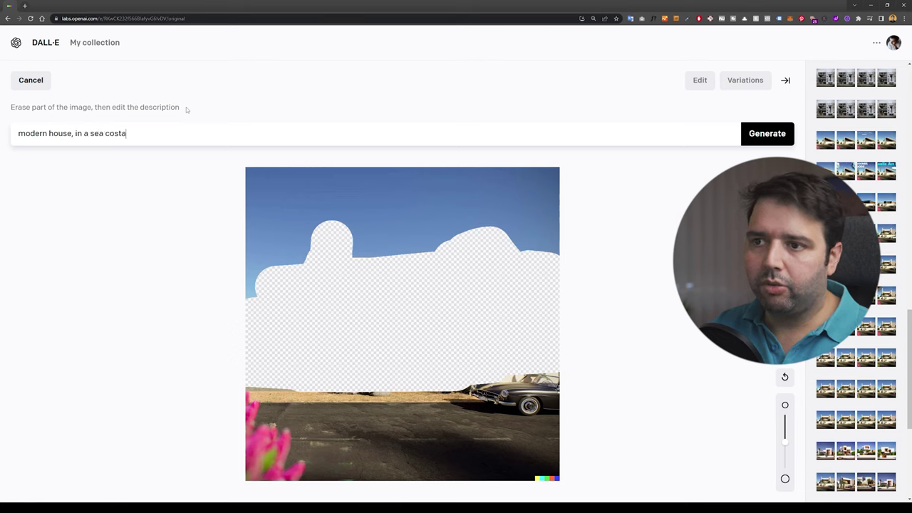
pyautogui.write('l area, keng')
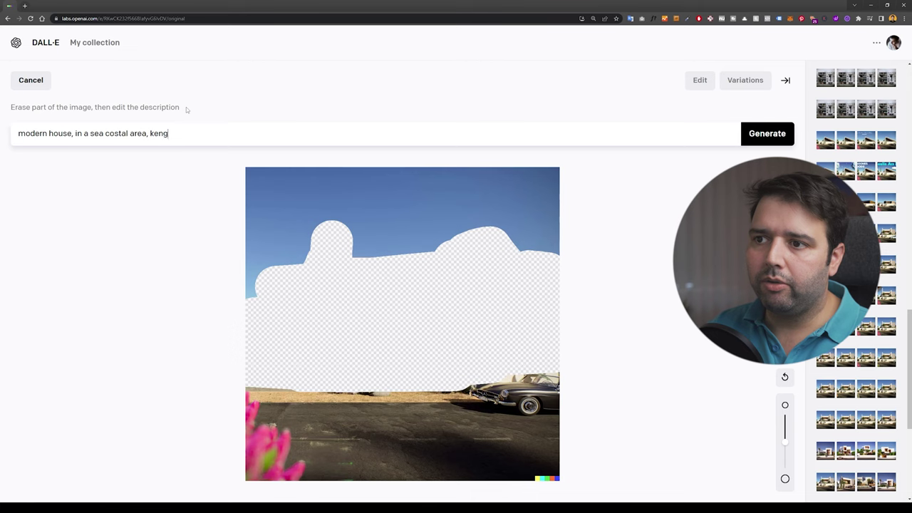
pyautogui.write('o jun')
pyautogui.press('BackSpace')
pyautogui.press('BackSpace')
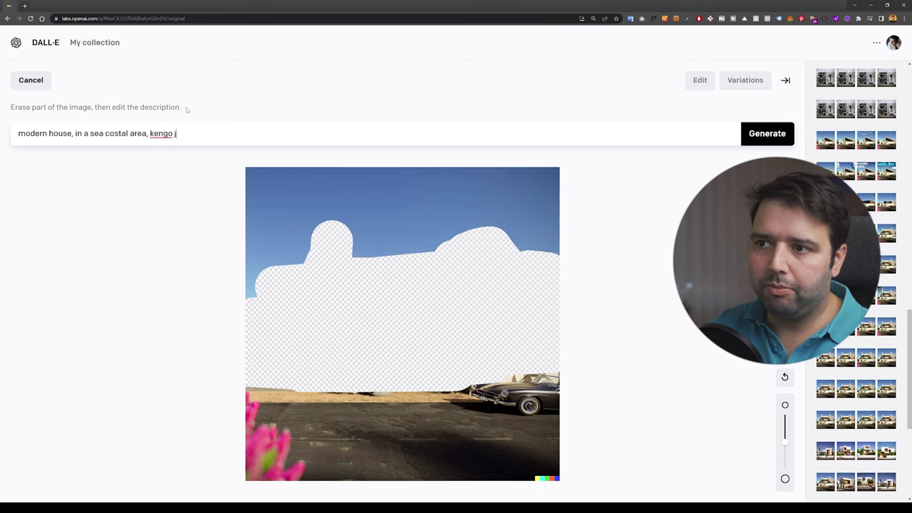
pyautogui.press('BackSpace')
pyautogui.write('kuma')
pyautogui.click(768, 134)
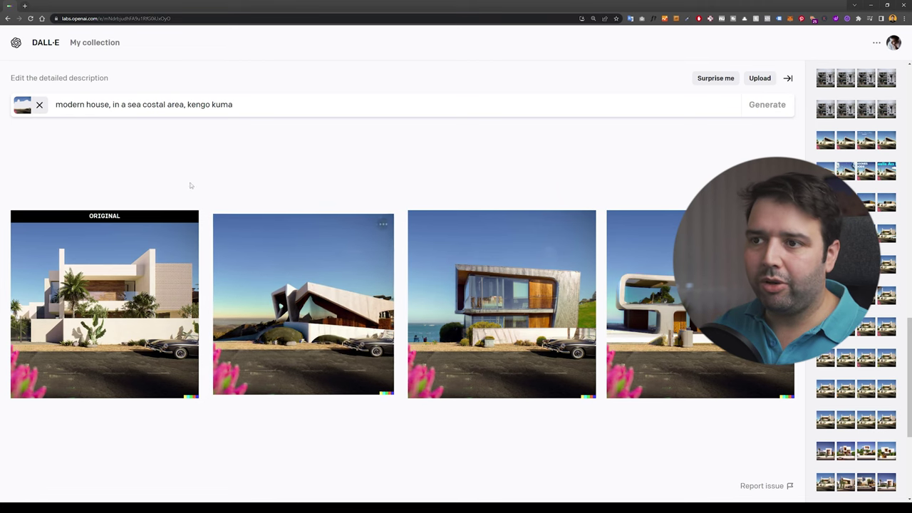
# Compare the coastal house results and begin editing the angular white house version.
pyautogui.click(317, 316)
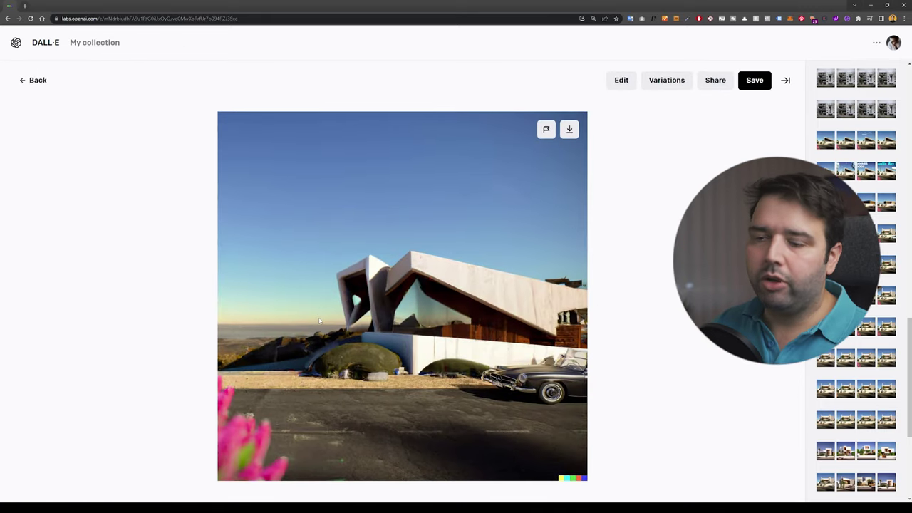
pyautogui.press('Right')
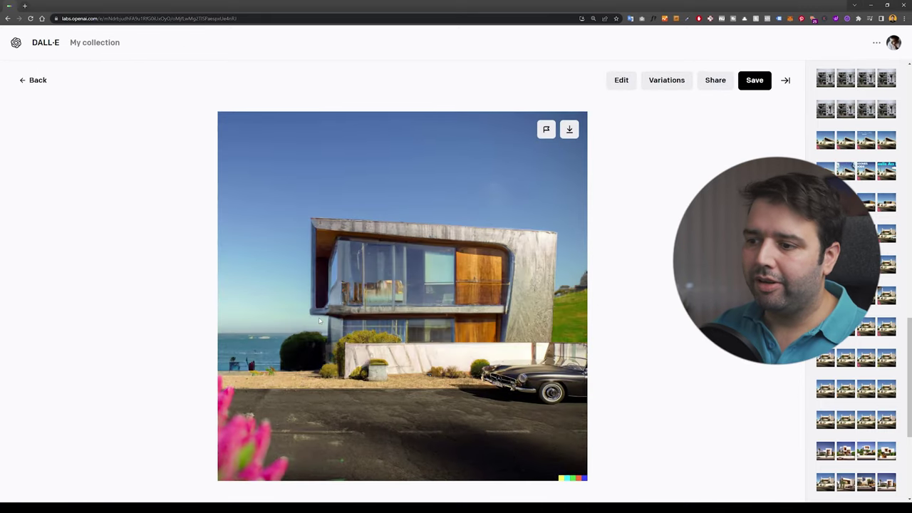
pyautogui.press('Right')
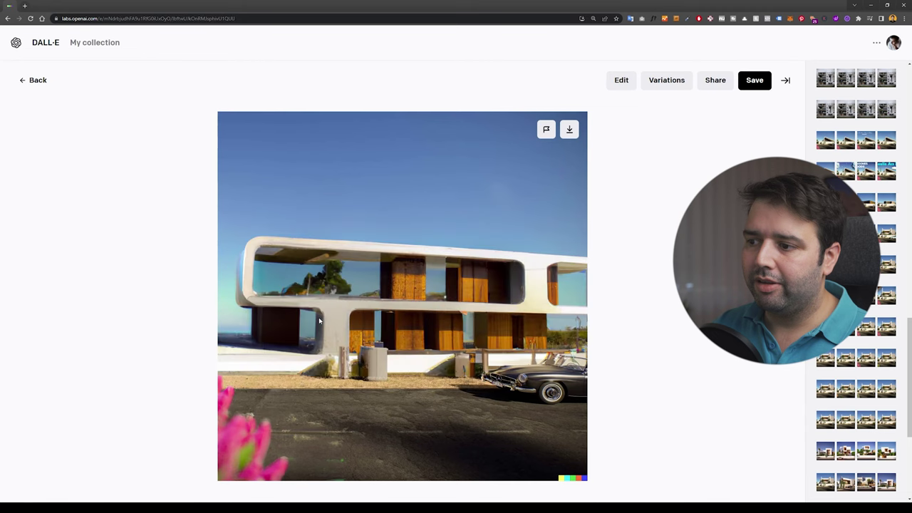
pyautogui.press('Right')
pyautogui.press('Right')
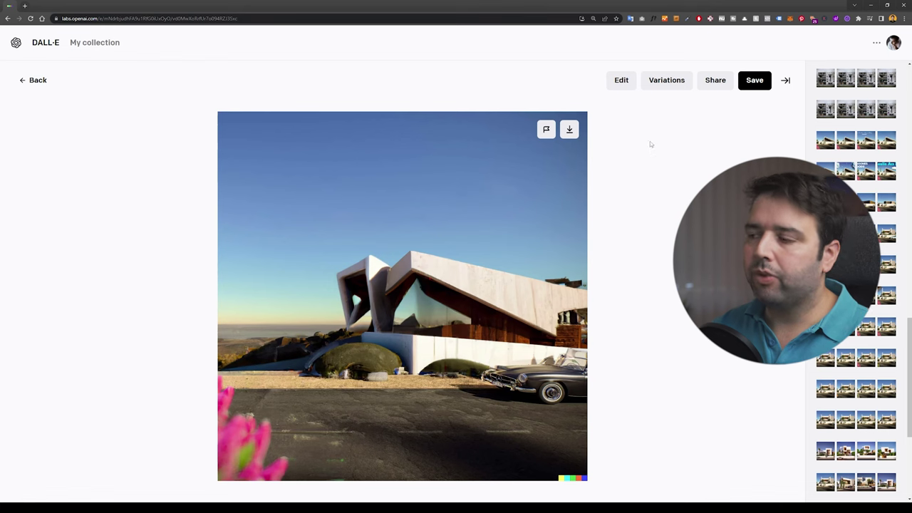
pyautogui.click(626, 85)
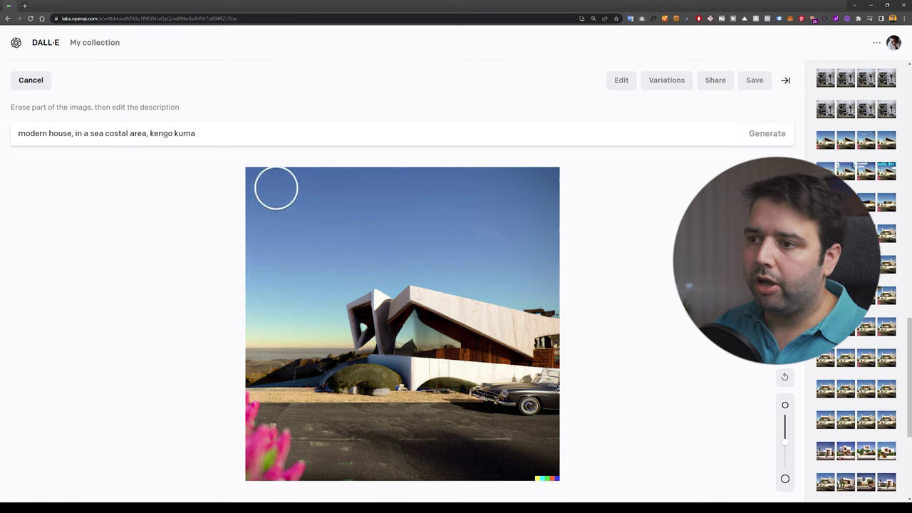
# Erase the sky, generate 'sunset sky, with some clouds', and inspect the second result.
pyautogui.moveTo(275, 187)
pyautogui.mouseDown()
pyautogui.moveTo(363, 191)
pyautogui.moveTo(252, 189)
pyautogui.moveTo(229, 199)
pyautogui.moveTo(507, 208)
pyautogui.moveTo(496, 181)
pyautogui.moveTo(512, 256)
pyautogui.moveTo(548, 270)
pyautogui.moveTo(520, 266)
pyautogui.moveTo(574, 248)
pyautogui.moveTo(264, 270)
pyautogui.moveTo(255, 288)
pyautogui.moveTo(259, 311)
pyautogui.moveTo(286, 313)
pyautogui.moveTo(312, 310)
pyautogui.moveTo(347, 274)
pyautogui.moveTo(367, 286)
pyautogui.mouseUp()
pyautogui.write('sunset')
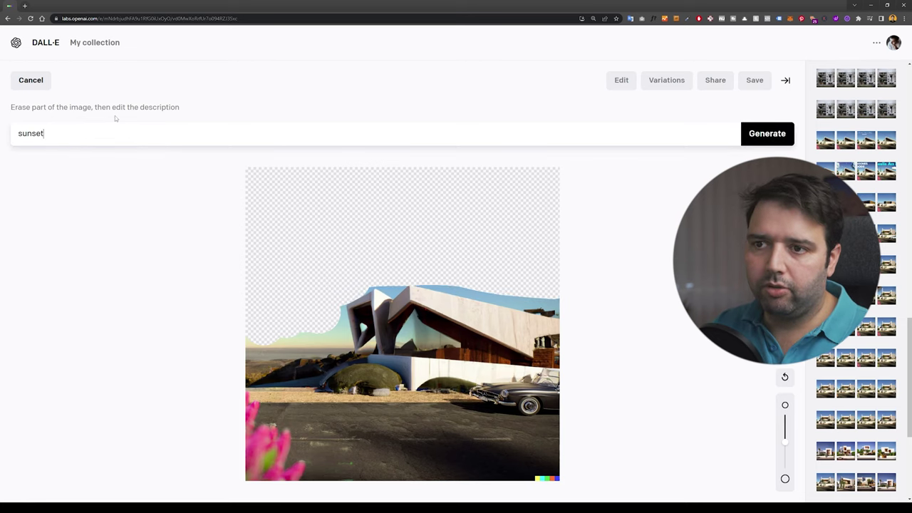
pyautogui.write(' sky, with ')
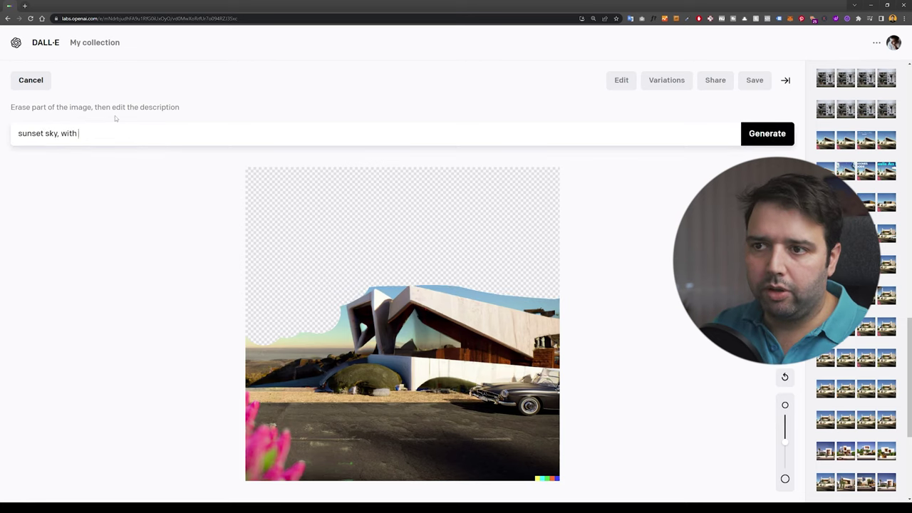
pyautogui.write('some clouds')
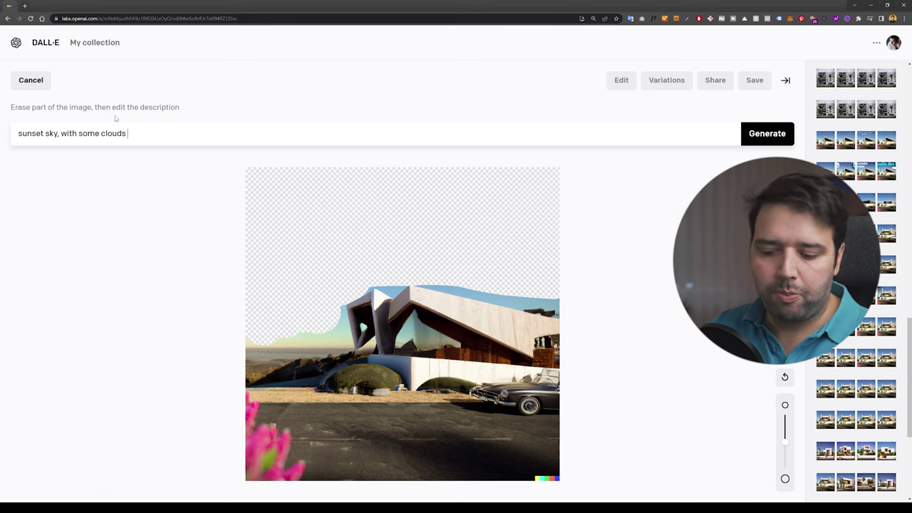
pyautogui.press('Return')
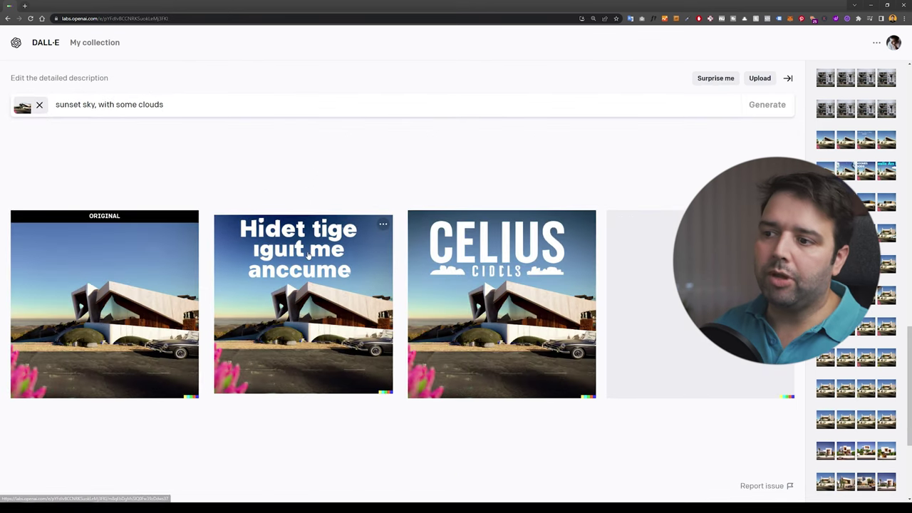
pyautogui.click(305, 256)
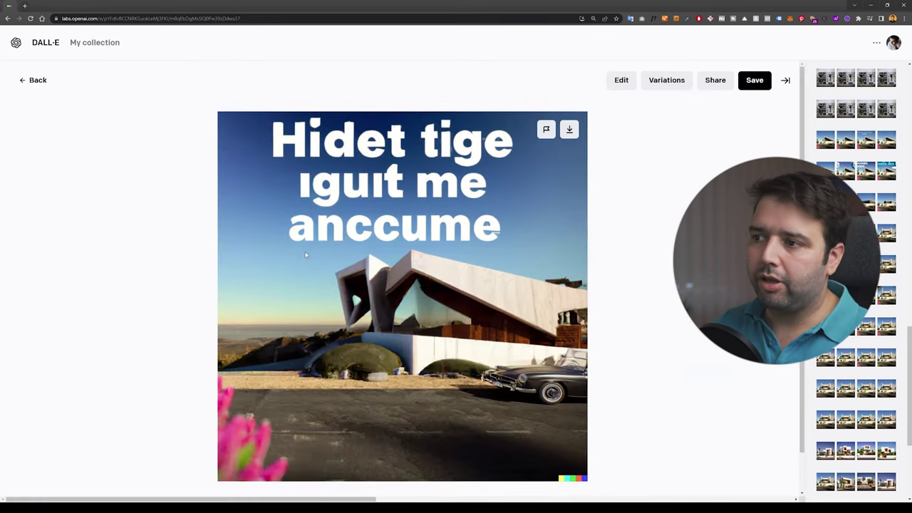
# Browse the sky results back to the original image, then bring up the credit purchase options.
pyautogui.press('Right')
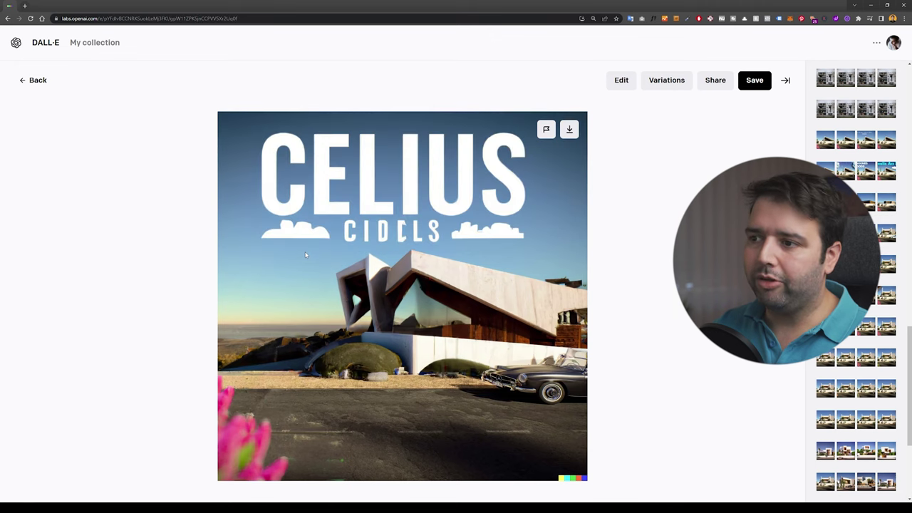
pyautogui.press('Left')
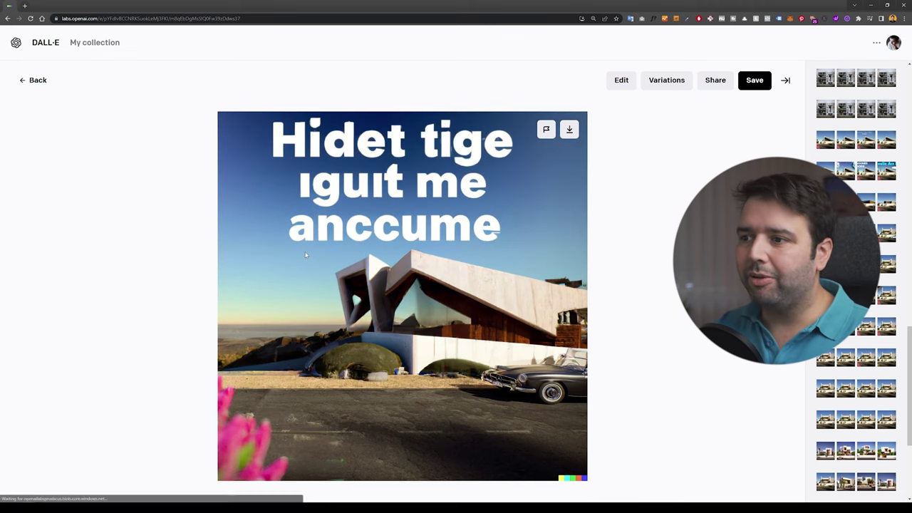
pyautogui.press('Left')
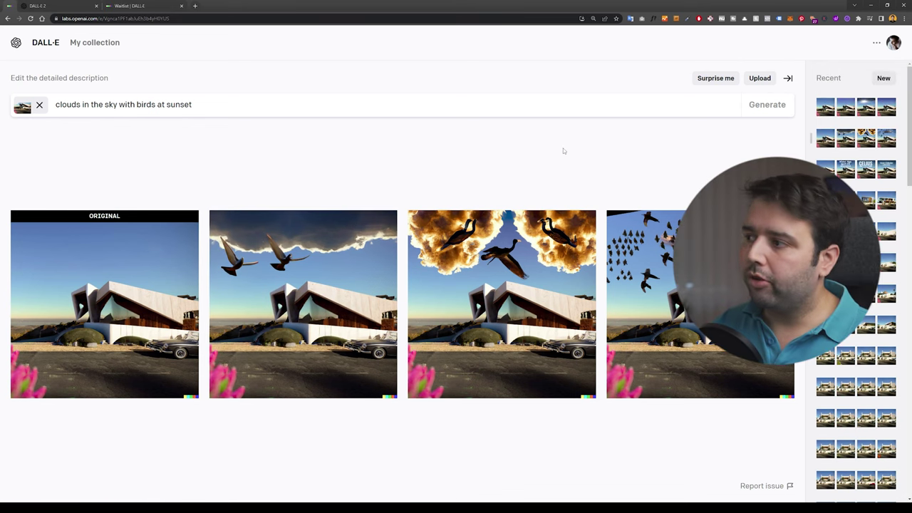
pyautogui.click(894, 42)
pyautogui.click(875, 88)
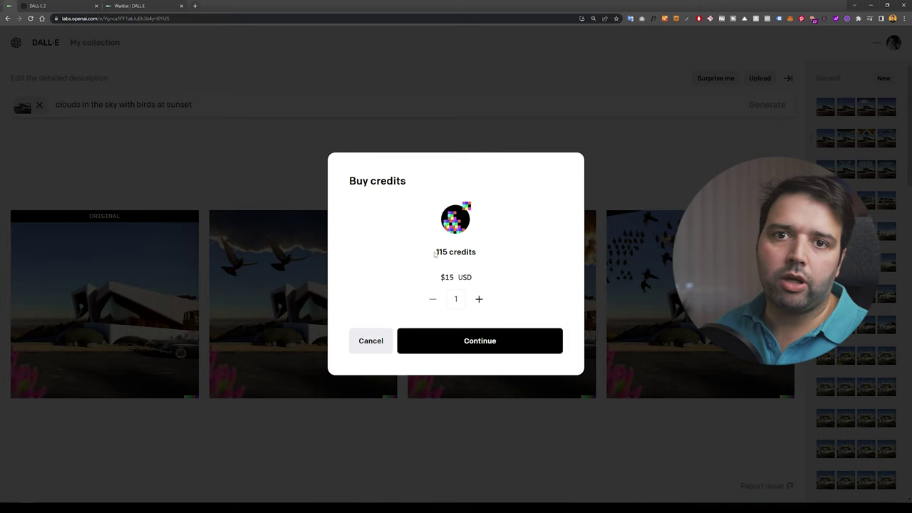
pyautogui.click(480, 301)
pyautogui.click(480, 300)
pyautogui.click(480, 300)
pyautogui.click(480, 300)
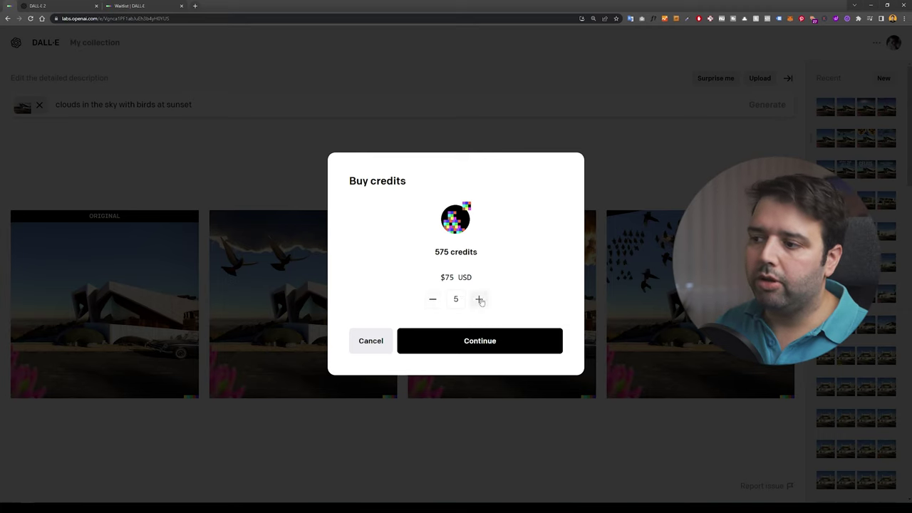
pyautogui.click(480, 301)
pyautogui.click(480, 300)
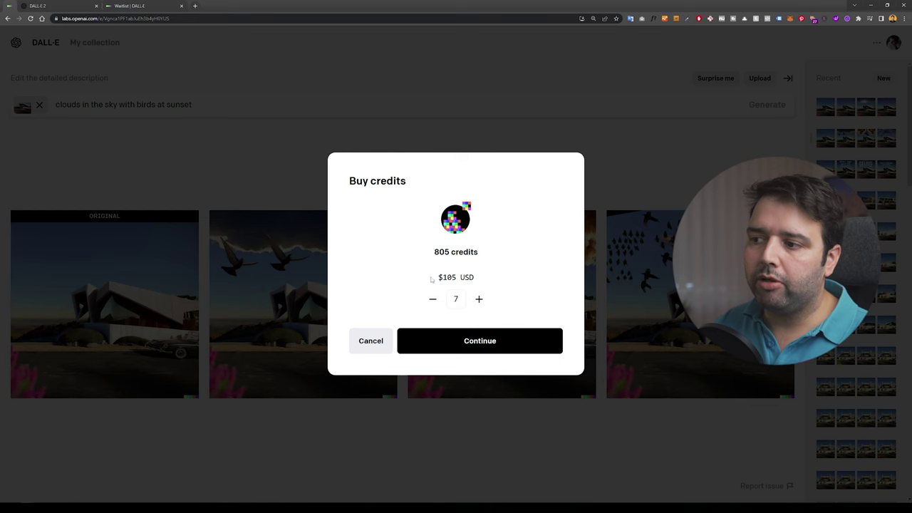
pyautogui.moveTo(431, 280); pyautogui.dragTo(531, 285)
pyautogui.click(370, 342)
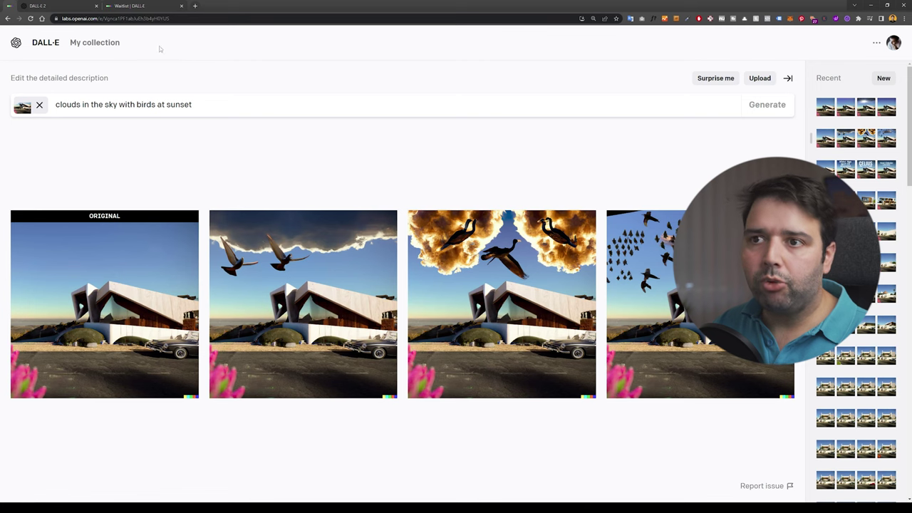
# On the DALL·E 2 introduction page, select its web address, then open the JOIN WAITLIST form.
pyautogui.click(64, 5)
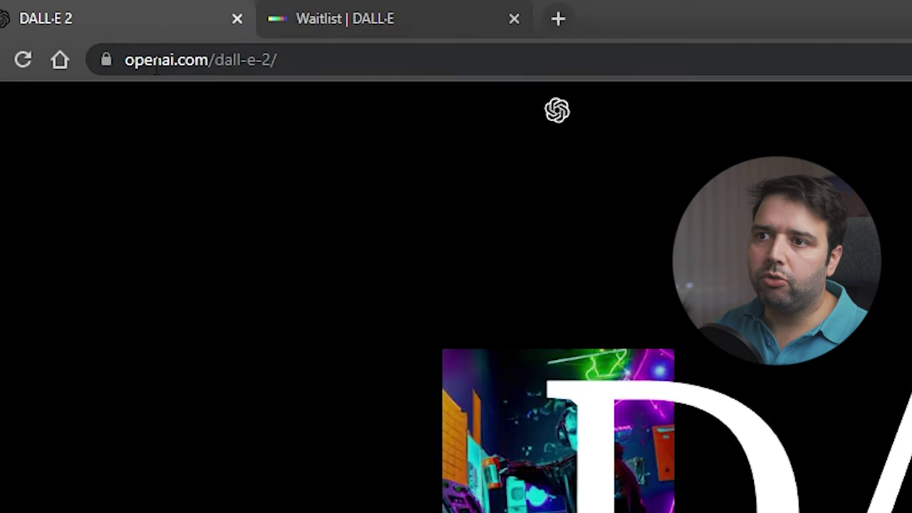
pyautogui.moveTo(182, 60); pyautogui.dragTo(298, 61)
pyautogui.click(298, 61)
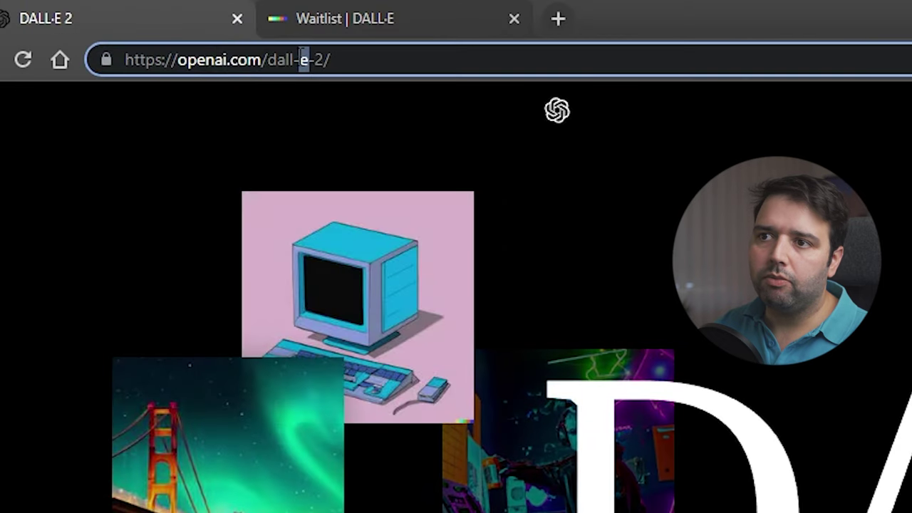
pyautogui.hotkey('shift', 'Home')
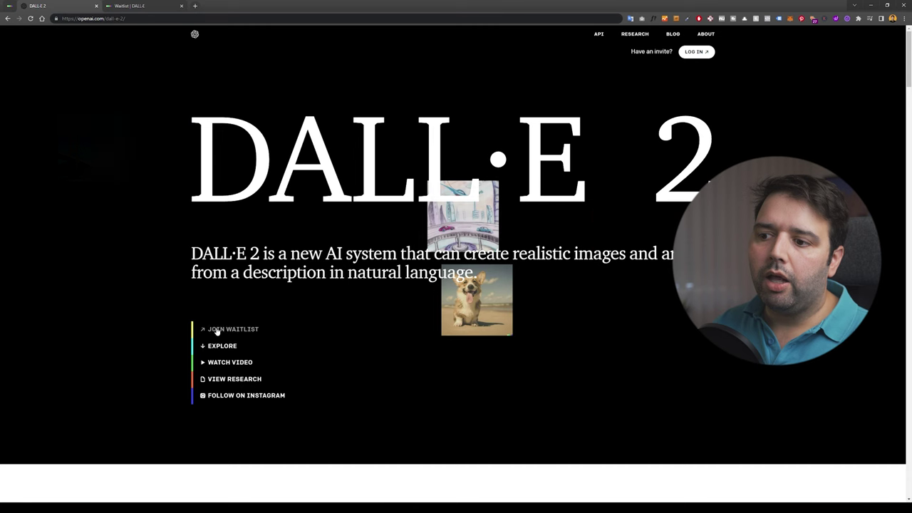
pyautogui.click(246, 330)
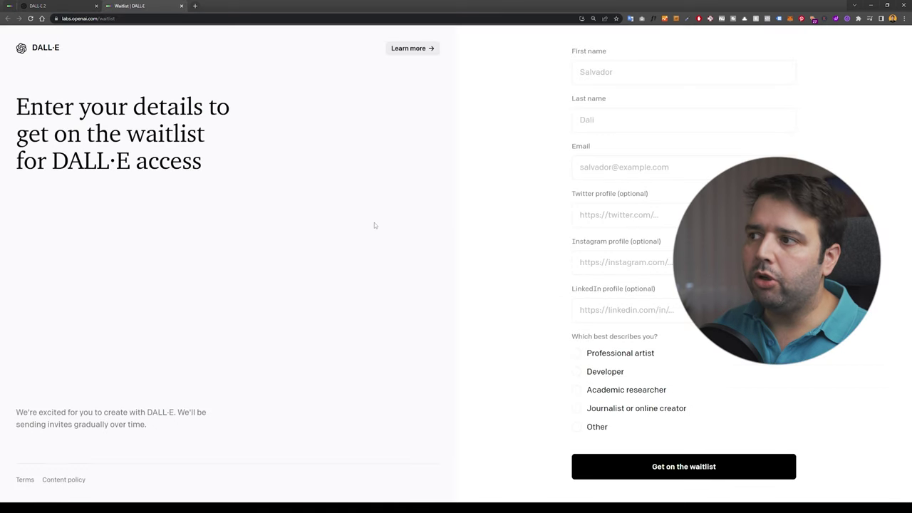